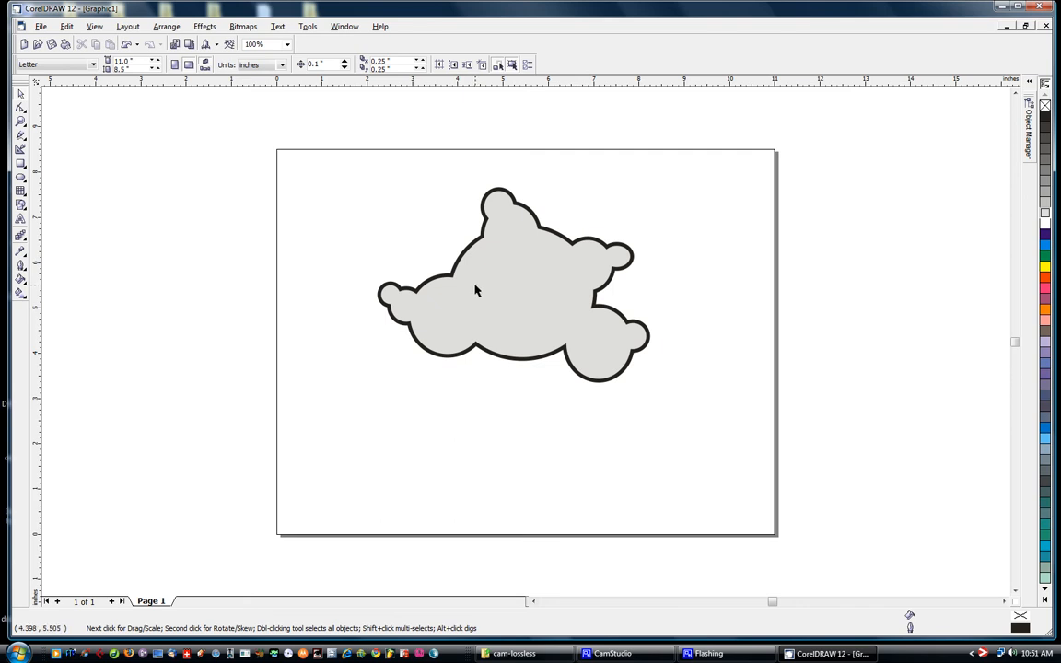
Move the grey shape slightly down and left, to about X 5.0 in, Y 5.0 in
{"action": "left_click", "coordinate": [568, 255]}
{"action": "left_click", "coordinate": [313, 237]}
{"action": "left_click", "coordinate": [519, 278]}
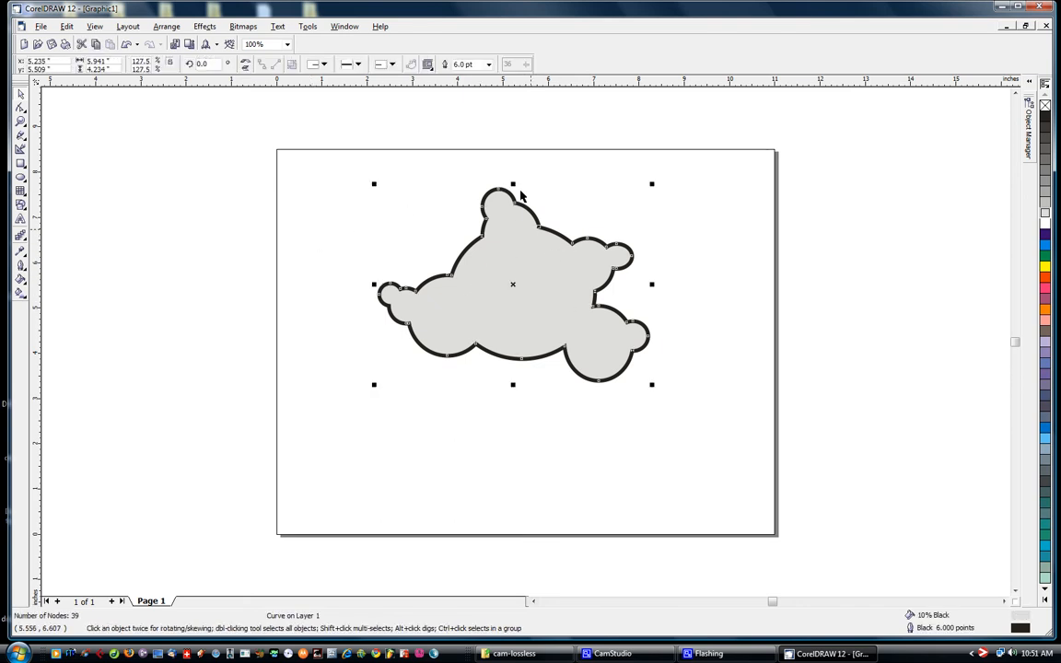
{"action": "left_click", "coordinate": [542, 172]}
{"action": "left_click", "coordinate": [528, 288]}
{"action": "left_click_drag", "start_coordinate": [529, 295], "coordinate": [519, 317]}
{"action": "left_click", "coordinate": [718, 328]}
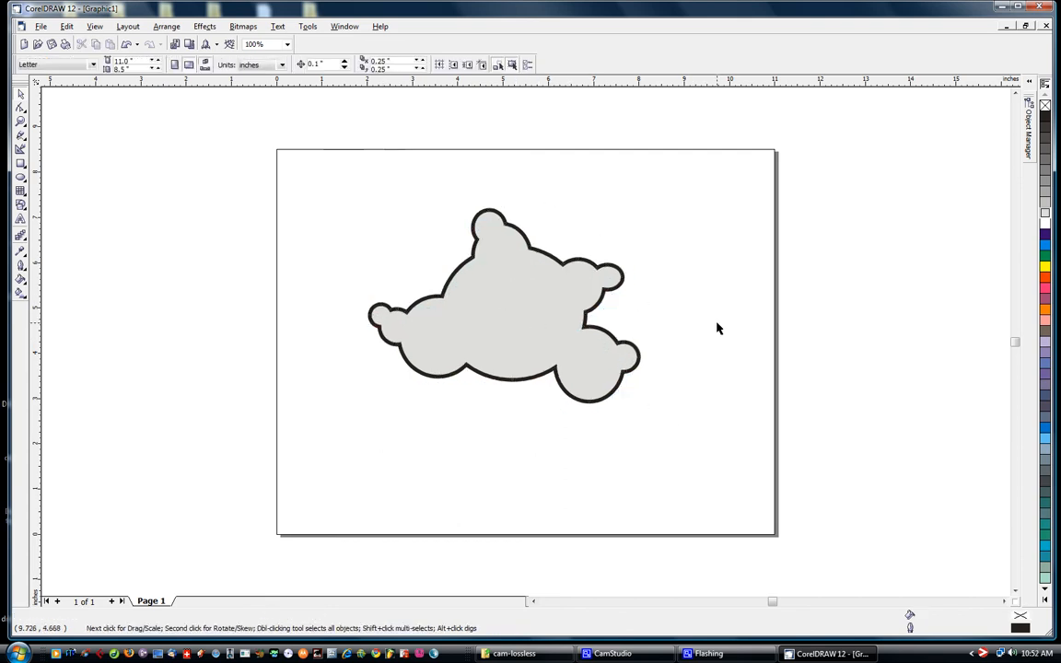
{"action": "left_click", "coordinate": [522, 305]}
{"action": "left_click", "coordinate": [401, 179]}
{"action": "left_click", "coordinate": [507, 312]}
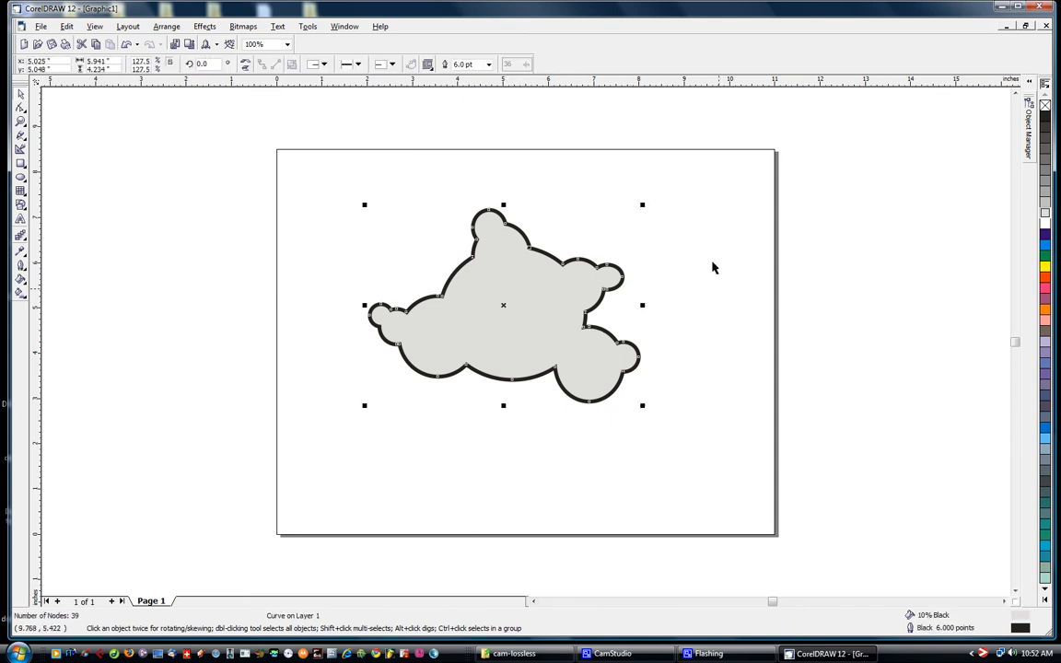
{"action": "left_click", "coordinate": [591, 186]}
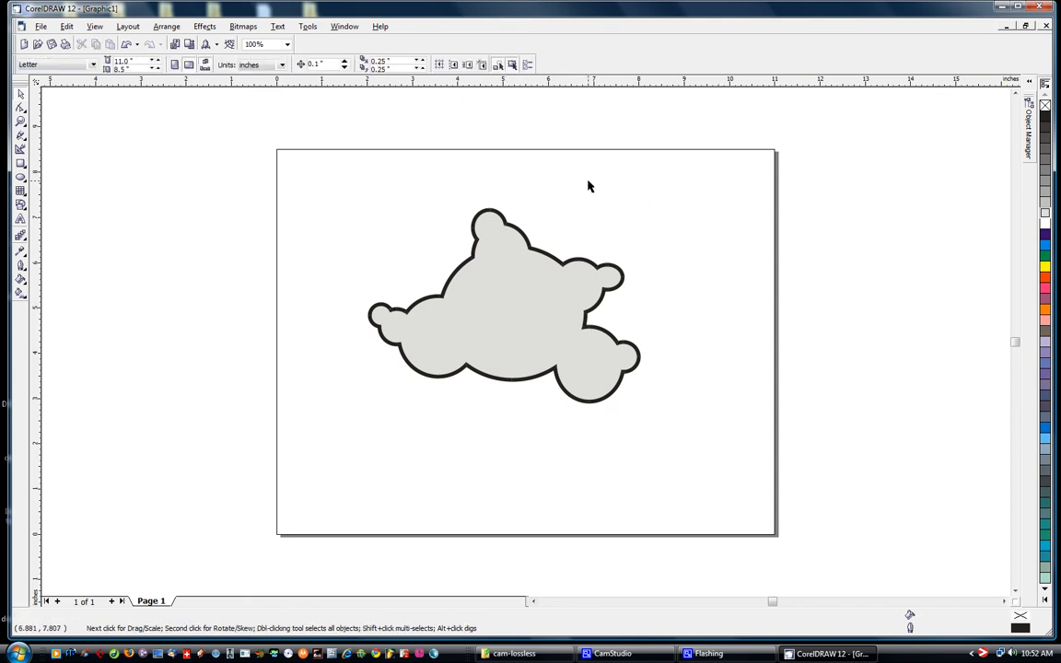
Try 20% Black and several other palette colours as the grey shape's fill, and restore the 10% Black fill
{"action": "left_click", "coordinate": [523, 288]}
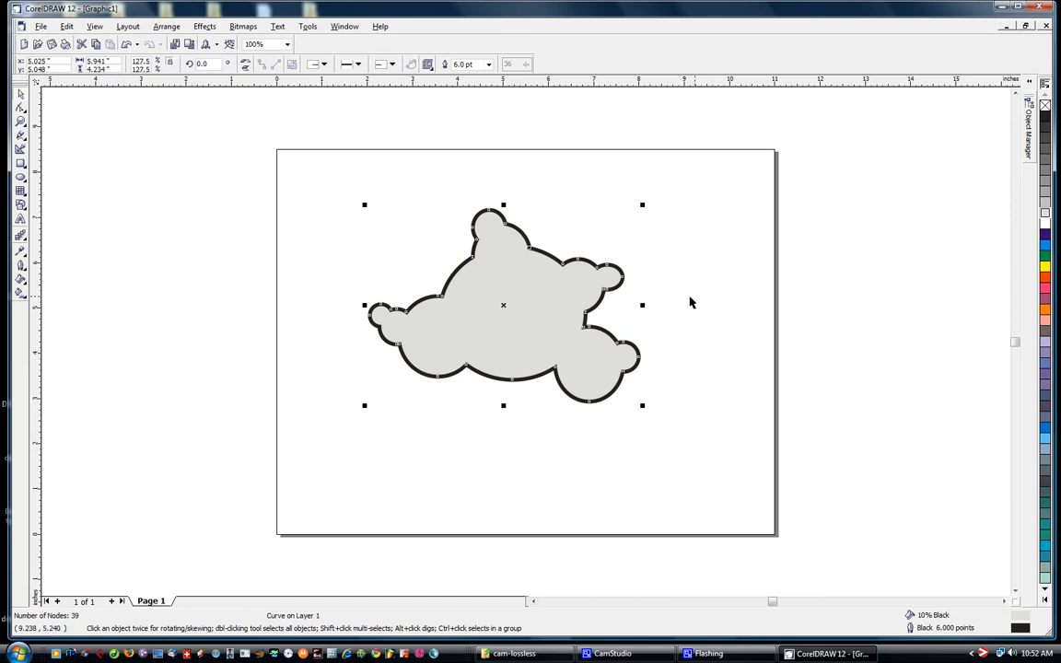
{"action": "left_click", "coordinate": [1046, 197]}
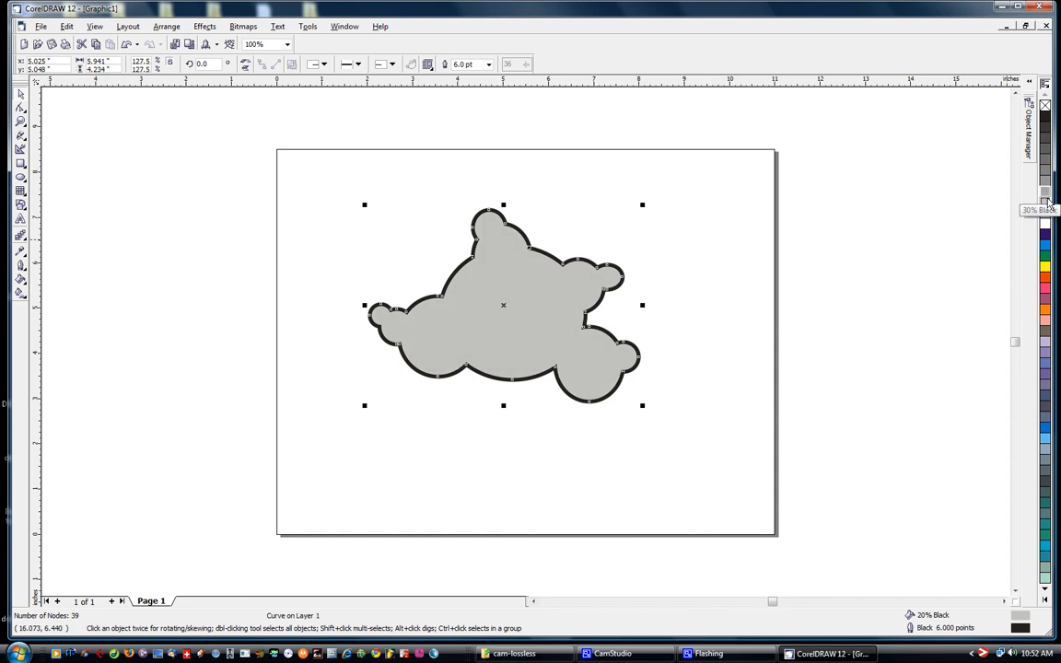
{"action": "left_click", "coordinate": [1045, 225]}
{"action": "left_click", "coordinate": [1045, 234]}
{"action": "left_click", "coordinate": [1045, 255]}
{"action": "left_click", "coordinate": [1046, 266]}
{"action": "left_click", "coordinate": [1046, 219]}
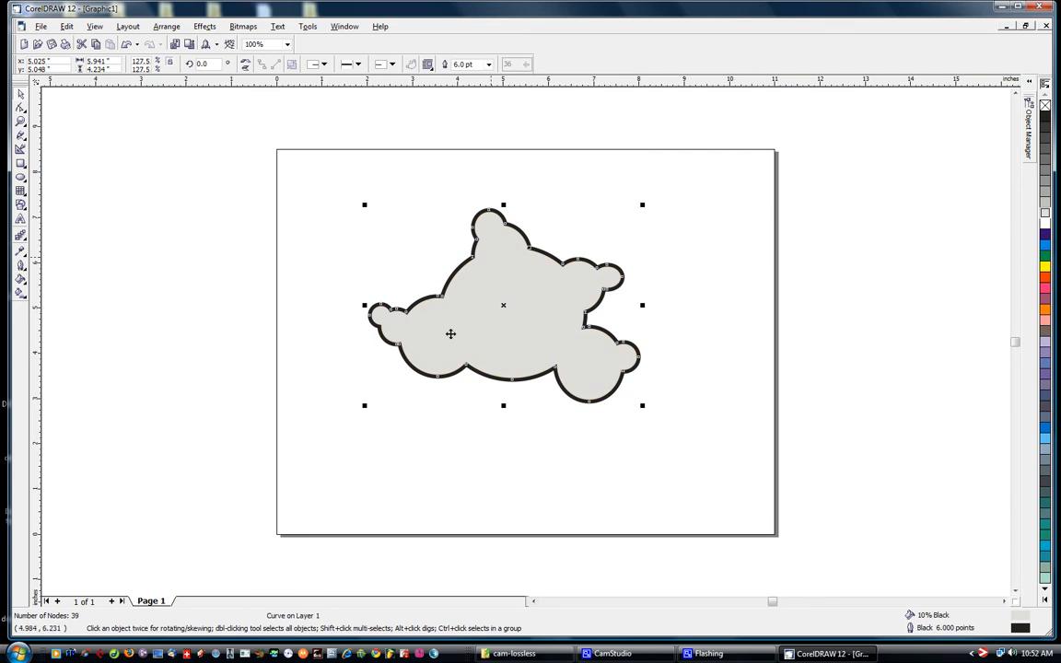
Try several palette colours on the grey shape's outline and restore the black outline
{"action": "right_click", "coordinate": [1044, 162]}
{"action": "right_click", "coordinate": [1044, 256]}
{"action": "right_click", "coordinate": [1045, 267]}
{"action": "right_click", "coordinate": [1044, 115]}
Move the grey shape slightly down and left, to about X 4.8 in, Y 4.9 in
{"action": "left_click", "coordinate": [204, 184]}
{"action": "left_click", "coordinate": [529, 288]}
{"action": "left_click", "coordinate": [294, 248]}
{"action": "left_click", "coordinate": [549, 334]}
{"action": "left_click_drag", "start_coordinate": [550, 335], "coordinate": [572, 322]}
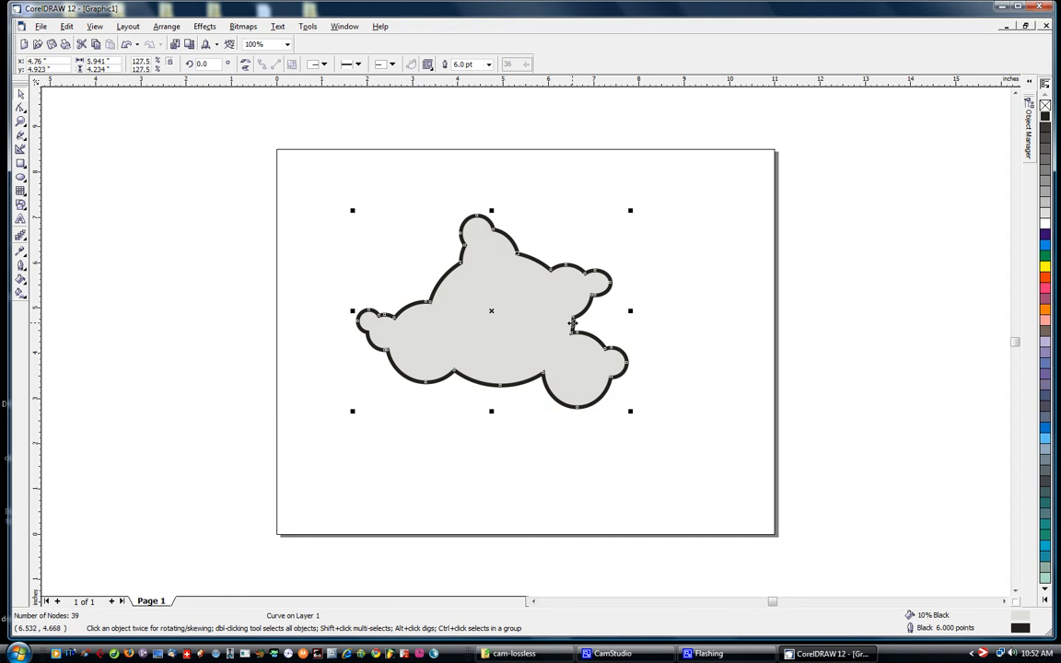
Duplicate the grey shape, place the copy over the page's upper-right corner and remove its fill, keeping only the outline
{"action": "key", "text": "ctrl+d"}
{"action": "left_click_drag", "start_coordinate": [514, 338], "coordinate": [723, 243]}
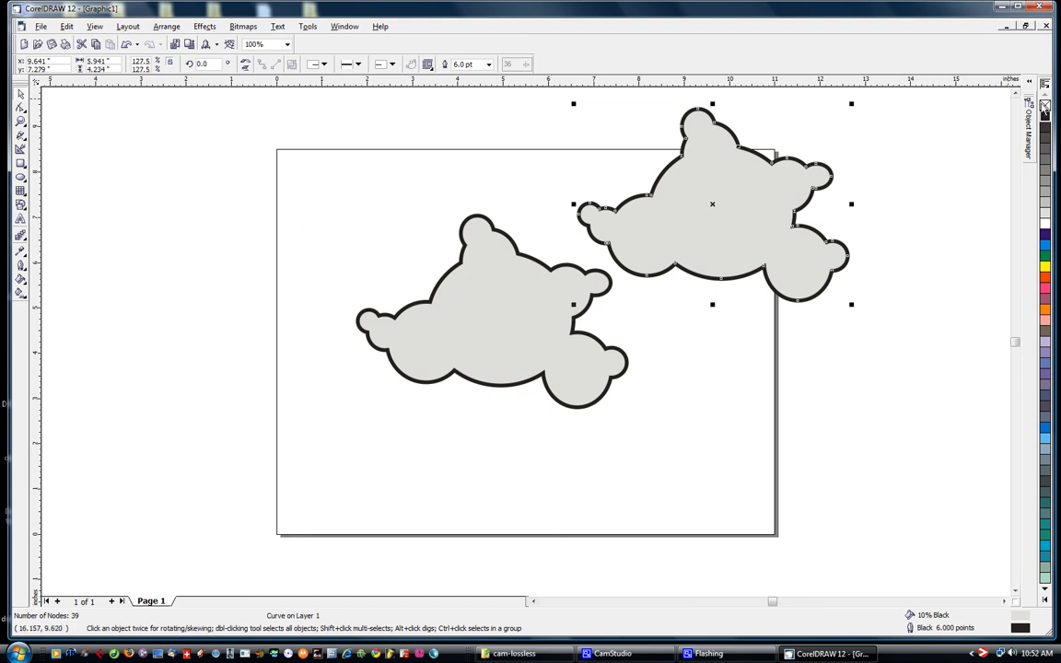
{"action": "left_click", "coordinate": [1045, 107]}
{"action": "left_click_drag", "start_coordinate": [716, 210], "coordinate": [757, 194]}
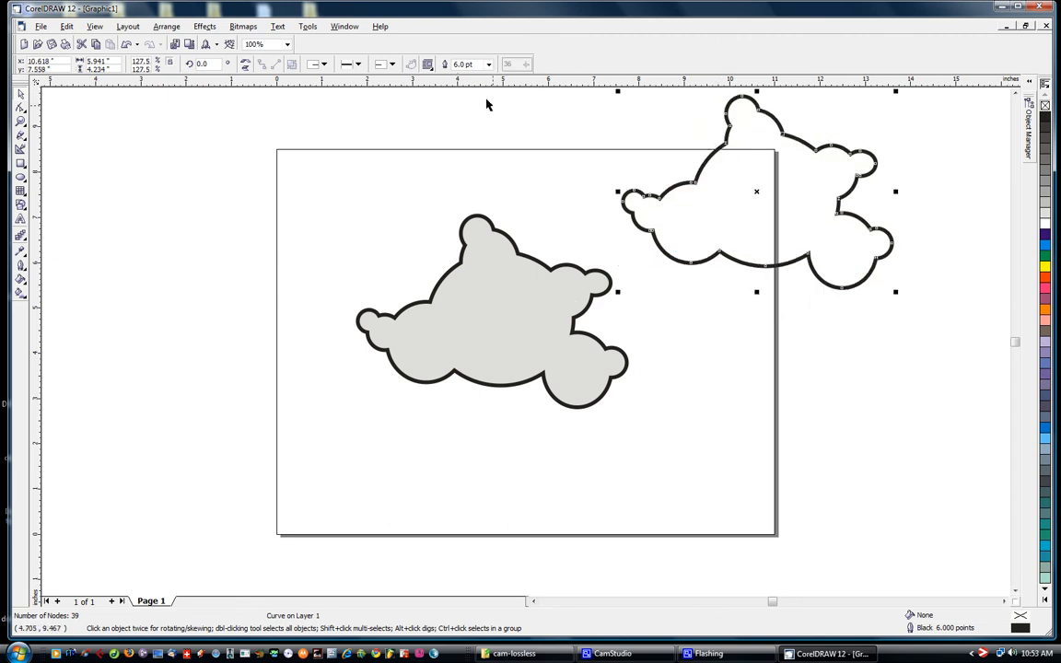
{"action": "left_click_drag", "start_coordinate": [755, 195], "coordinate": [763, 208]}
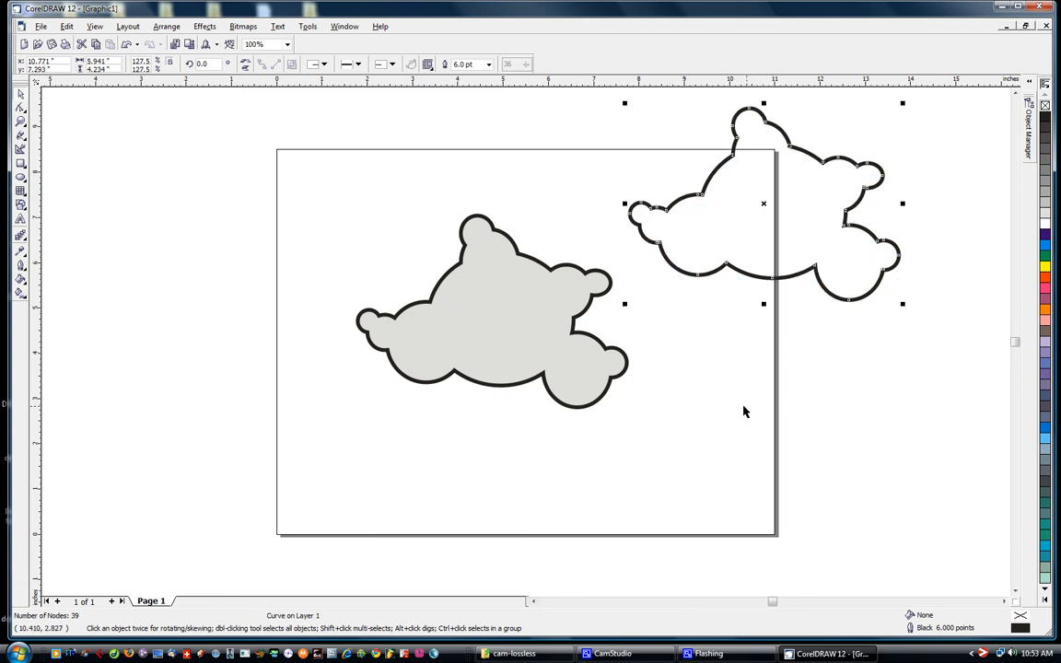
Move the grey shape to about X 4.4 in, Y 4.5 in and remove its outline
{"action": "left_click", "coordinate": [743, 411]}
{"action": "left_click", "coordinate": [762, 213]}
{"action": "left_click", "coordinate": [692, 364]}
{"action": "left_click_drag", "start_coordinate": [523, 370], "coordinate": [525, 378]}
{"action": "left_click_drag", "start_coordinate": [517, 329], "coordinate": [497, 340]}
{"action": "left_click", "coordinate": [390, 239]}
{"action": "left_click", "coordinate": [495, 344]}
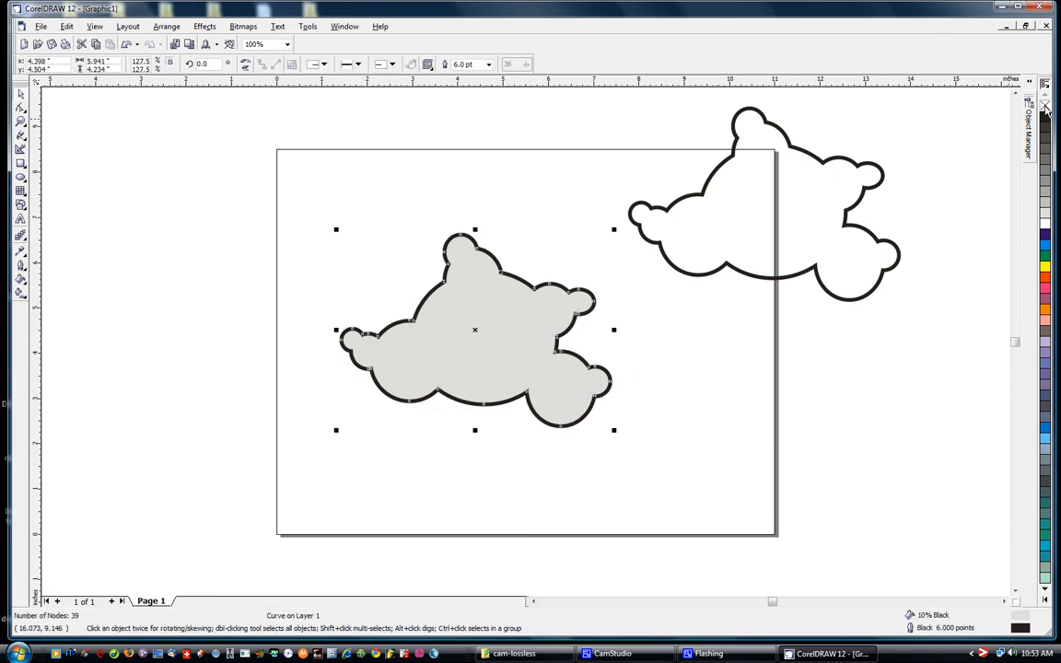
{"action": "right_click", "coordinate": [1045, 108]}
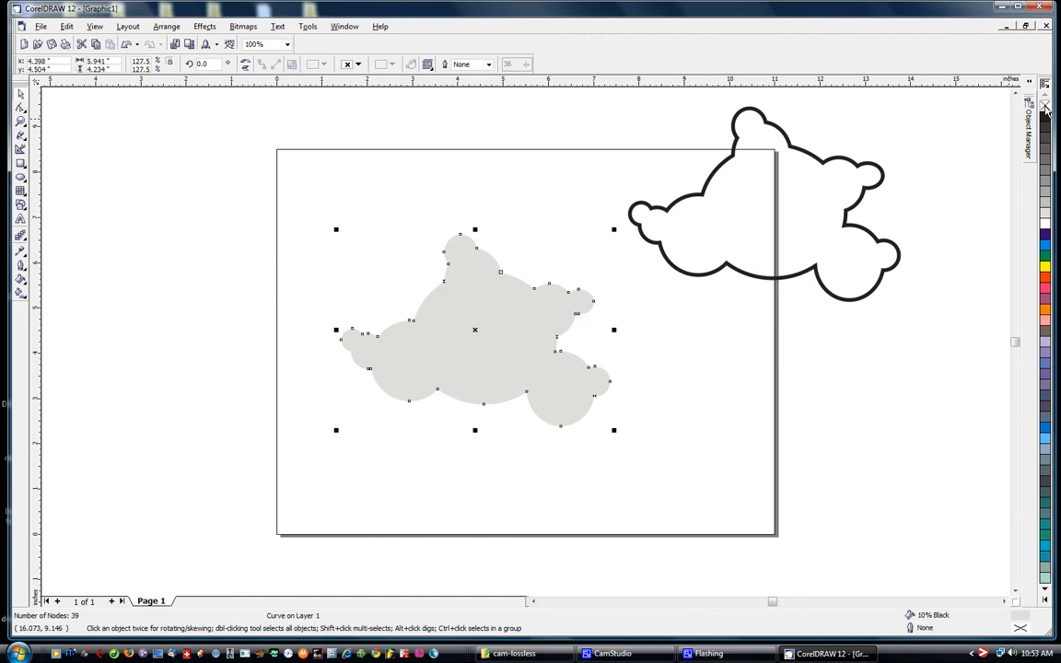
Duplicate the grey shape in place and fill the top copy with black
{"action": "left_click", "coordinate": [658, 374]}
{"action": "left_click", "coordinate": [610, 376]}
{"action": "key", "text": "Escape"}
{"action": "left_click", "coordinate": [507, 357]}
{"action": "left_click_drag", "start_coordinate": [485, 357], "coordinate": [485, 320]}
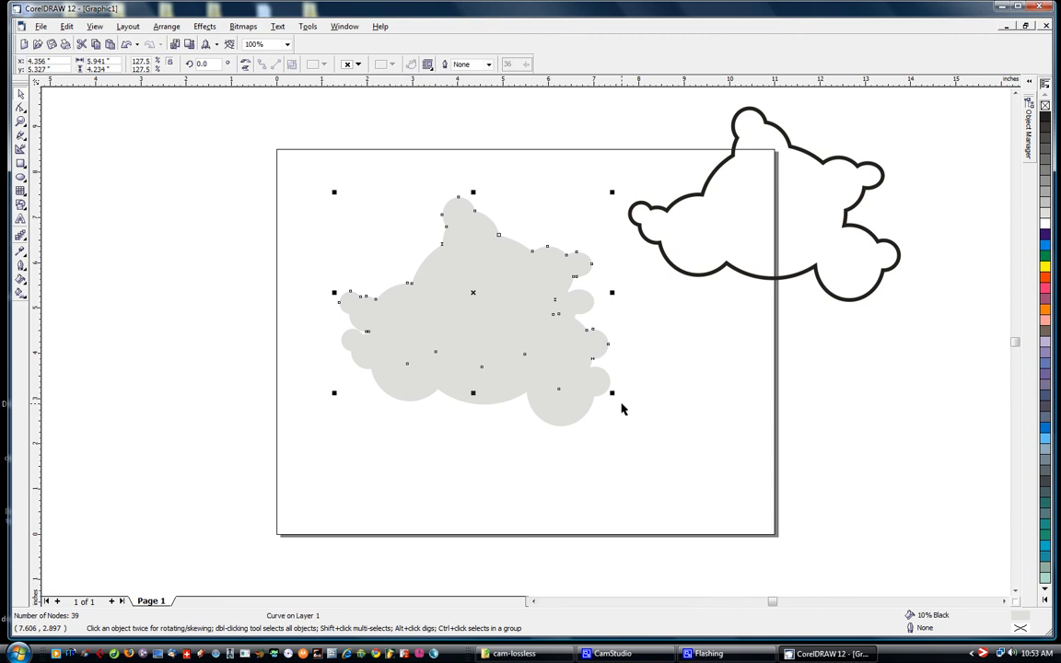
{"action": "key", "text": "ctrl+z"}
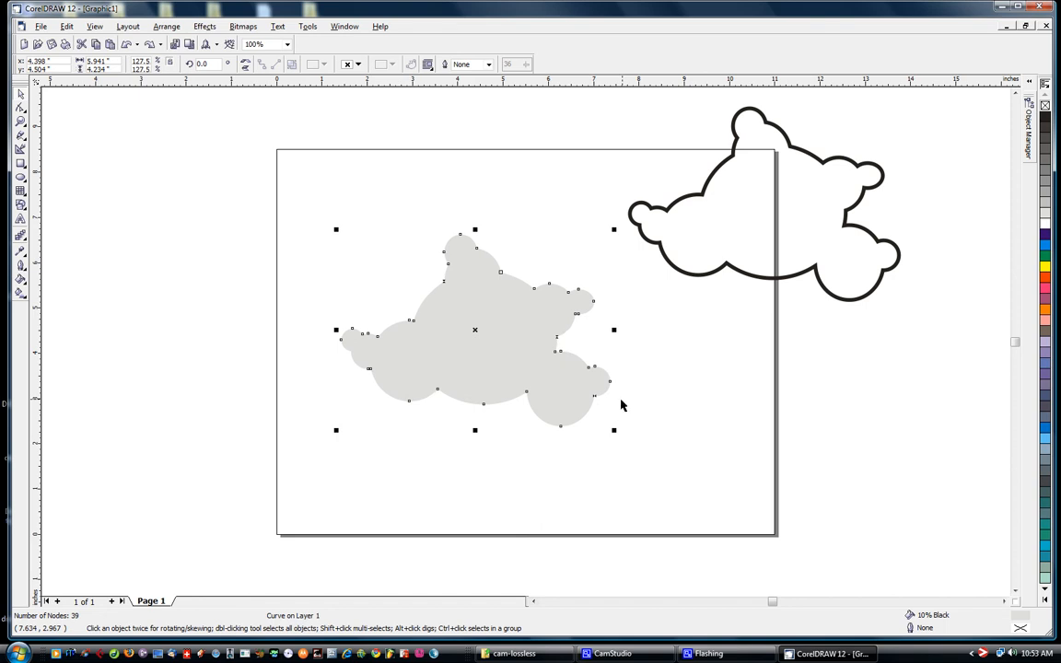
{"action": "left_click", "coordinate": [1045, 117]}
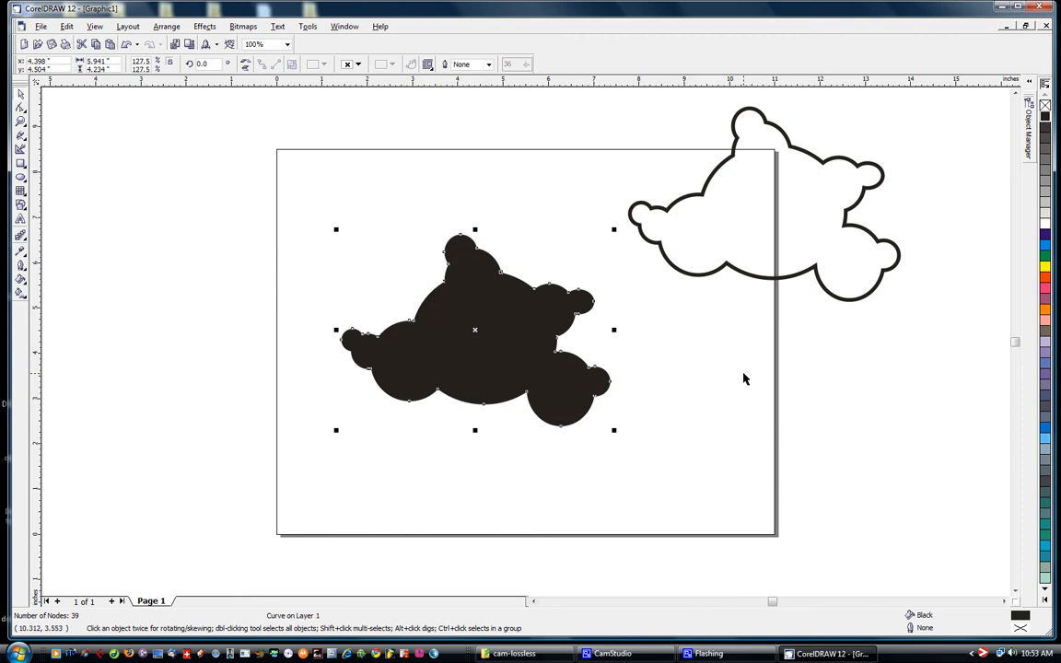
Duplicate the black shape with a small offset and fill the new duplicate with red
{"action": "key", "text": "ctrl+d"}
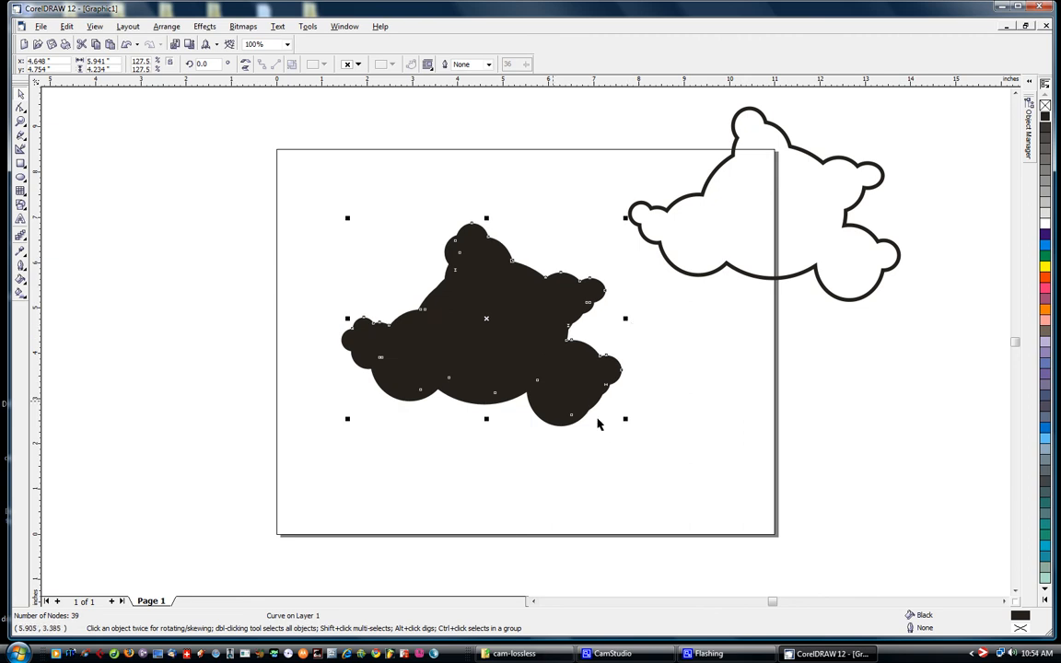
{"action": "left_click", "coordinate": [721, 398]}
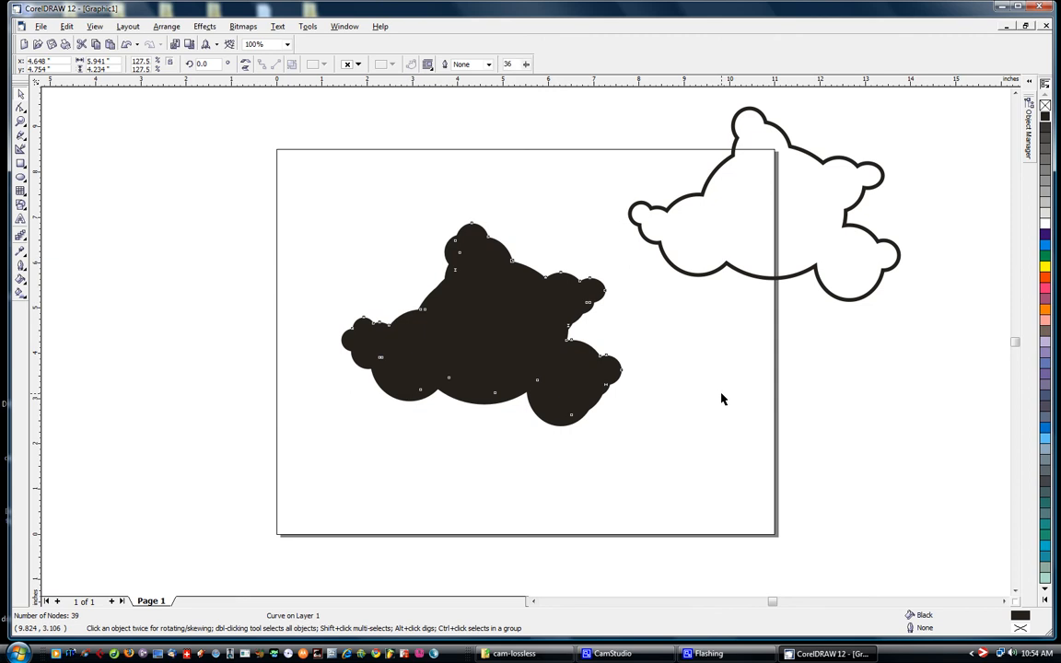
{"action": "left_click", "coordinate": [511, 329]}
{"action": "left_click", "coordinate": [388, 397]}
{"action": "left_click", "coordinate": [500, 296]}
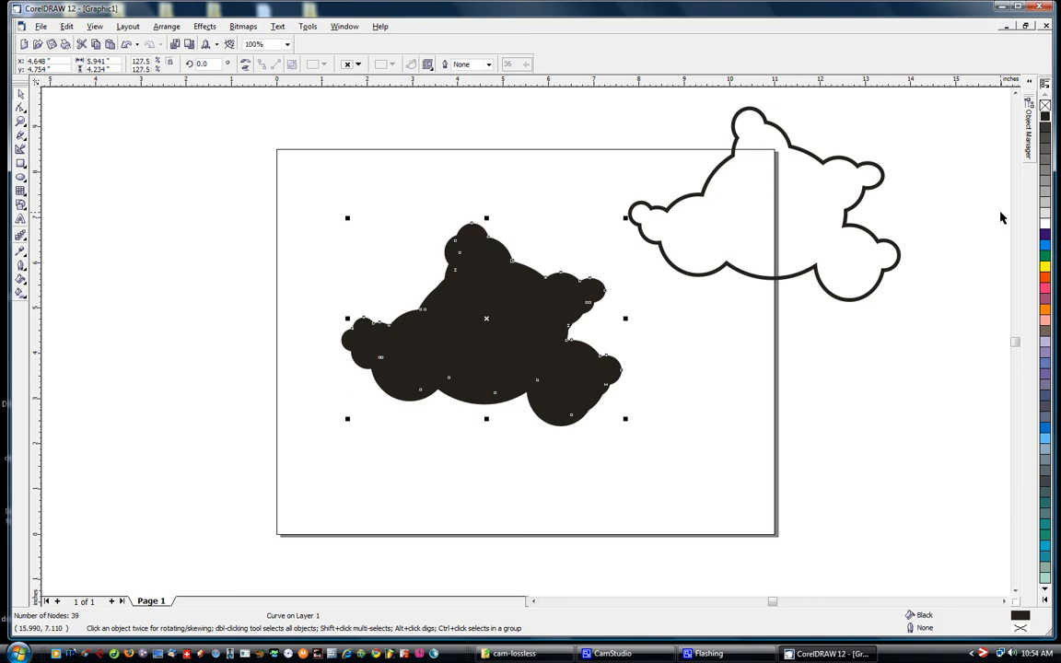
{"action": "left_click", "coordinate": [1046, 279]}
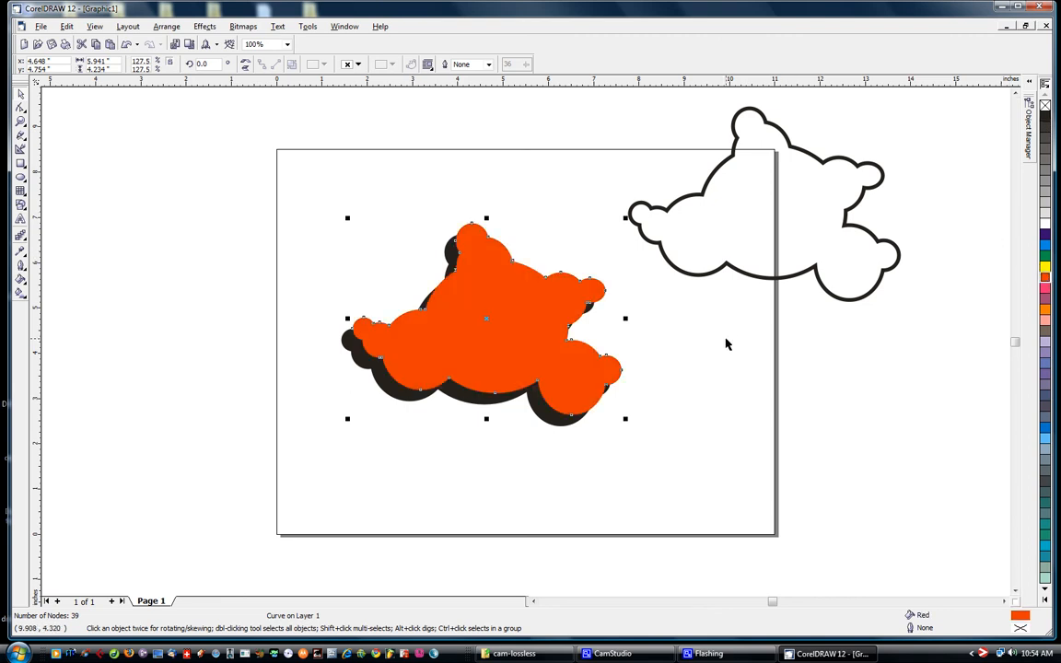
Move the red shape up and left so the black shape sticks out along its lower and right edges
{"action": "left_click", "coordinate": [716, 355]}
{"action": "left_click", "coordinate": [535, 334]}
{"action": "left_click_drag", "start_coordinate": [542, 340], "coordinate": [522, 327]}
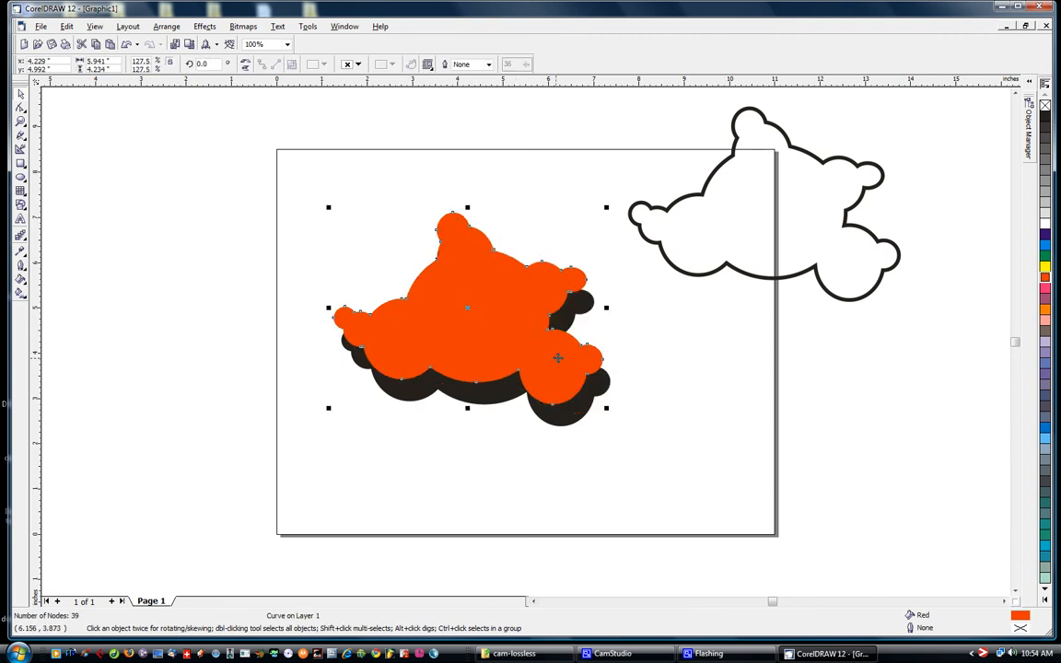
{"action": "left_click", "coordinate": [682, 369]}
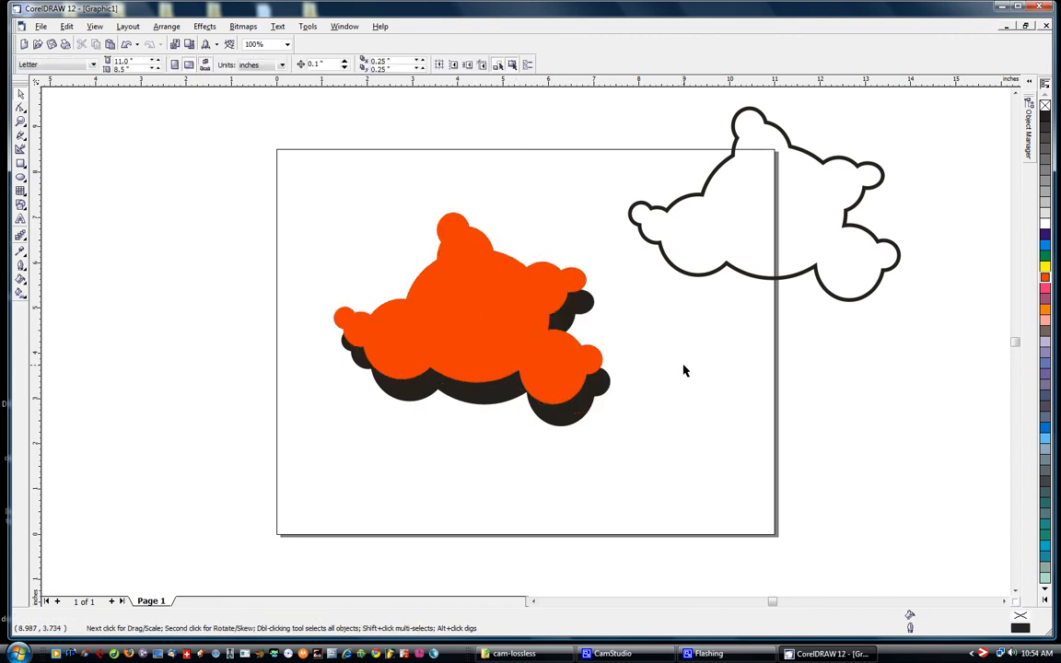
Select the red and black shapes together and look over the shaping commands available for them
{"action": "left_click", "coordinate": [486, 298]}
{"action": "left_click", "coordinate": [671, 427]}
{"action": "left_click", "coordinate": [474, 293]}
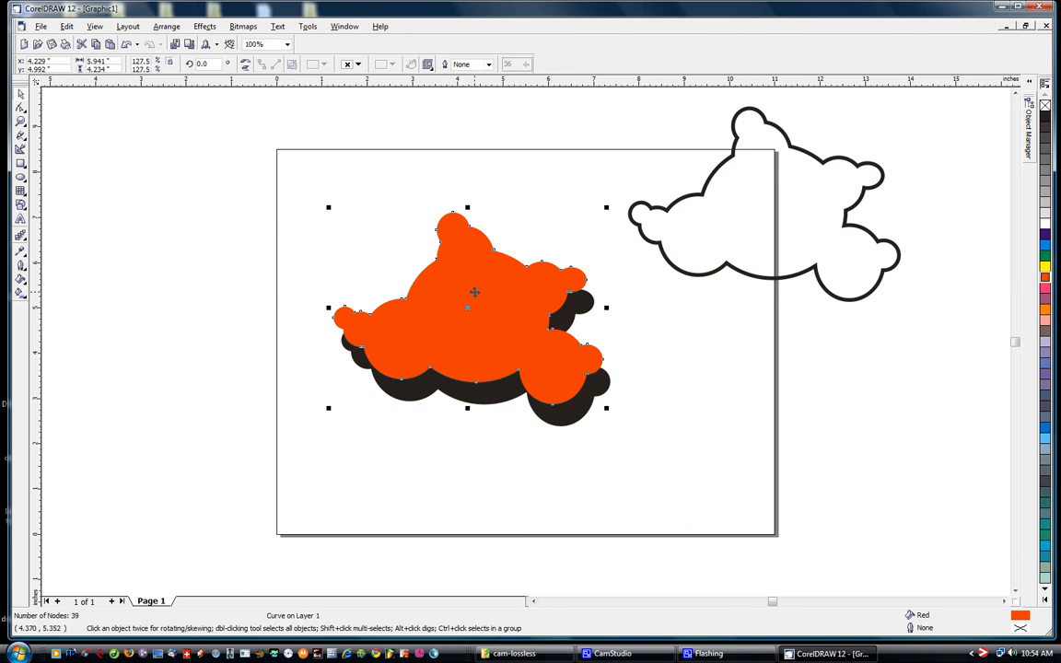
{"action": "left_click", "coordinate": [504, 394], "text": "shift"}
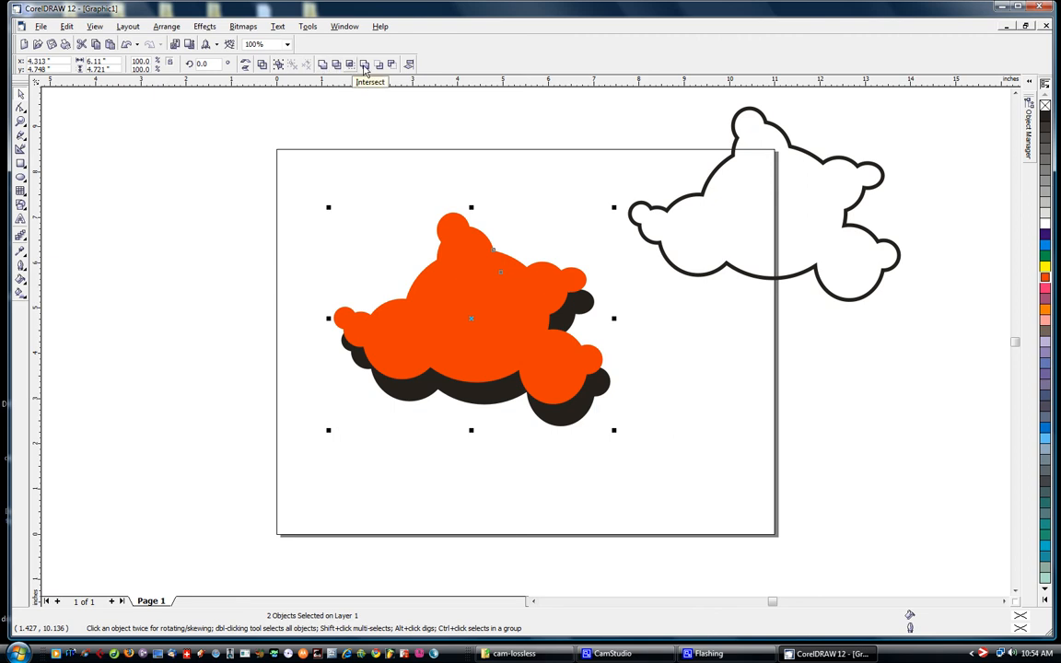
{"action": "left_click", "coordinate": [169, 27]}
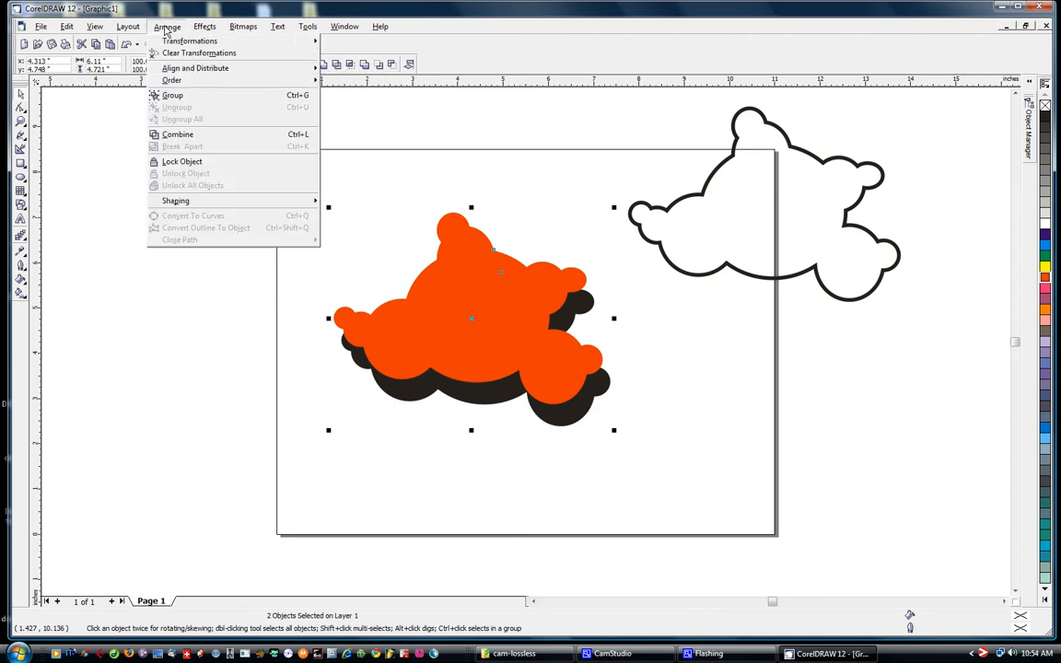
{"action": "mouse_move", "coordinate": [194, 203]}
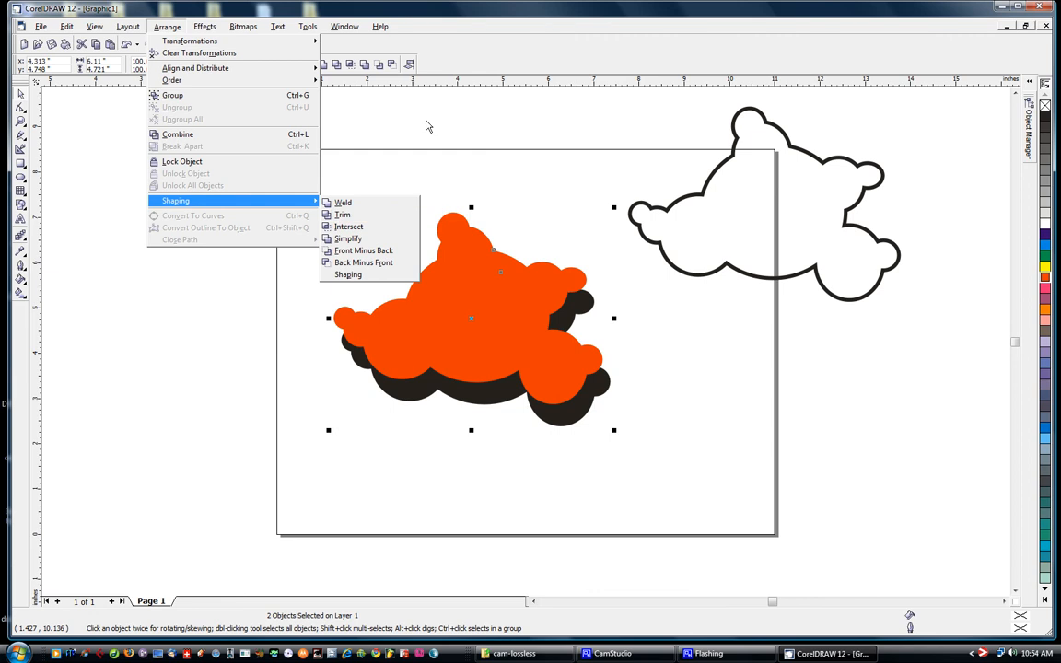
{"action": "left_click", "coordinate": [426, 122]}
{"action": "left_click", "coordinate": [337, 155]}
{"action": "left_click", "coordinate": [448, 298]}
{"action": "left_click", "coordinate": [447, 173]}
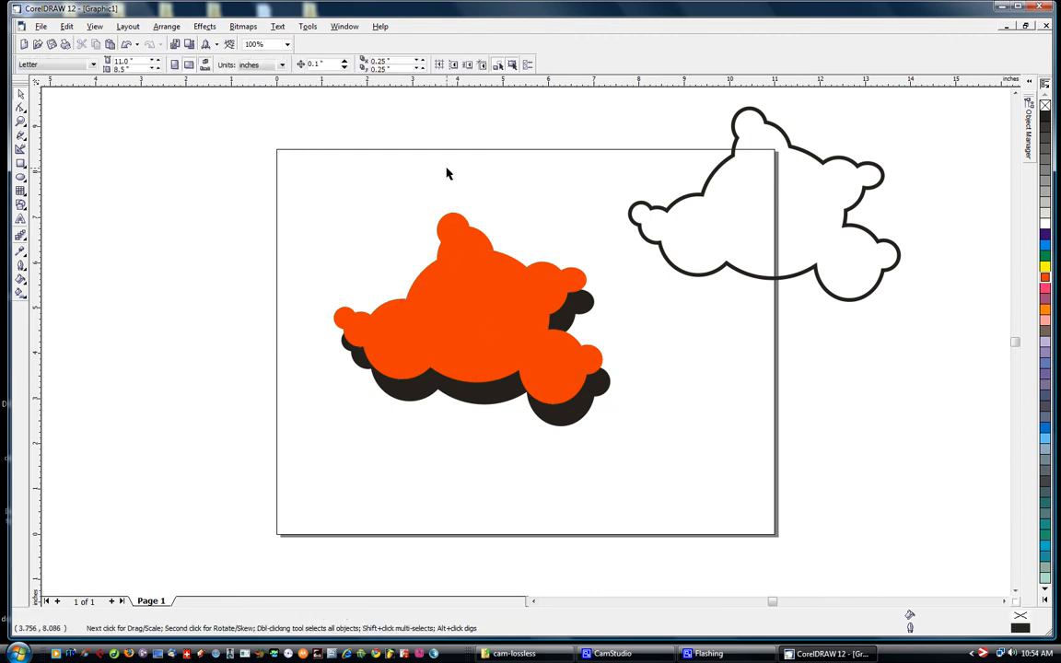
Trim the black shape with the overlapping red shape
{"action": "left_click", "coordinate": [467, 239]}
{"action": "left_click", "coordinate": [423, 390], "text": "shift"}
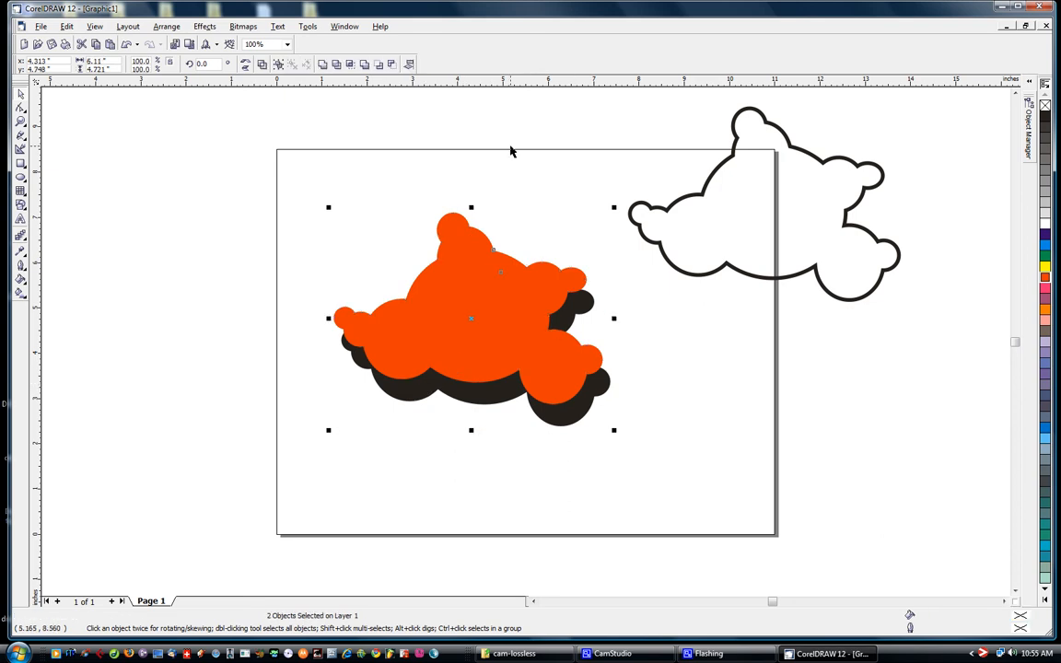
{"action": "left_click", "coordinate": [337, 71]}
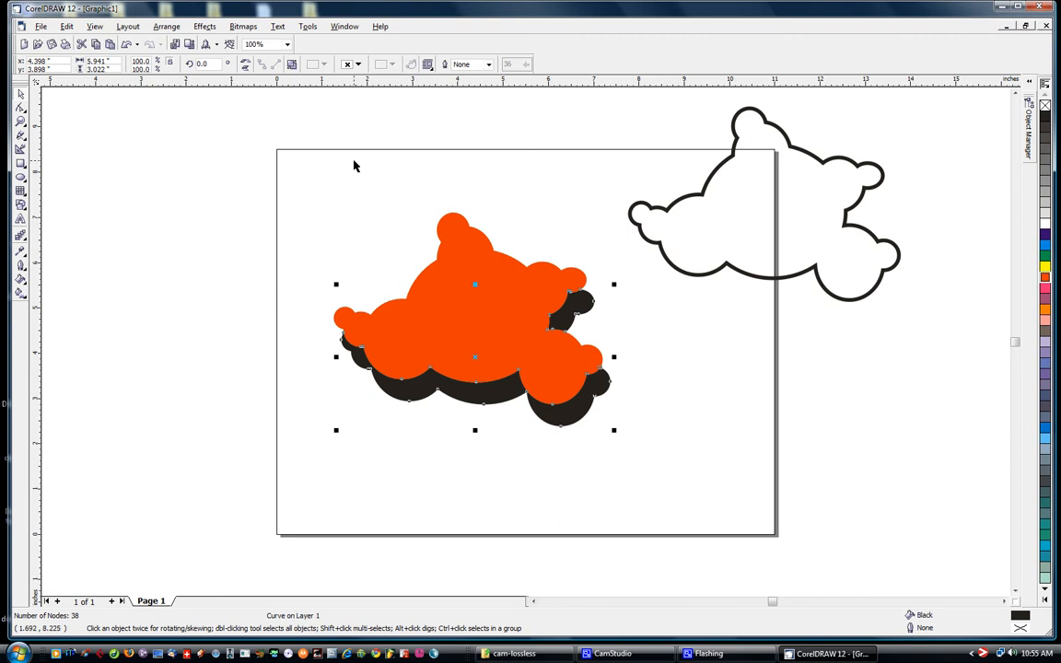
{"action": "left_click", "coordinate": [372, 194]}
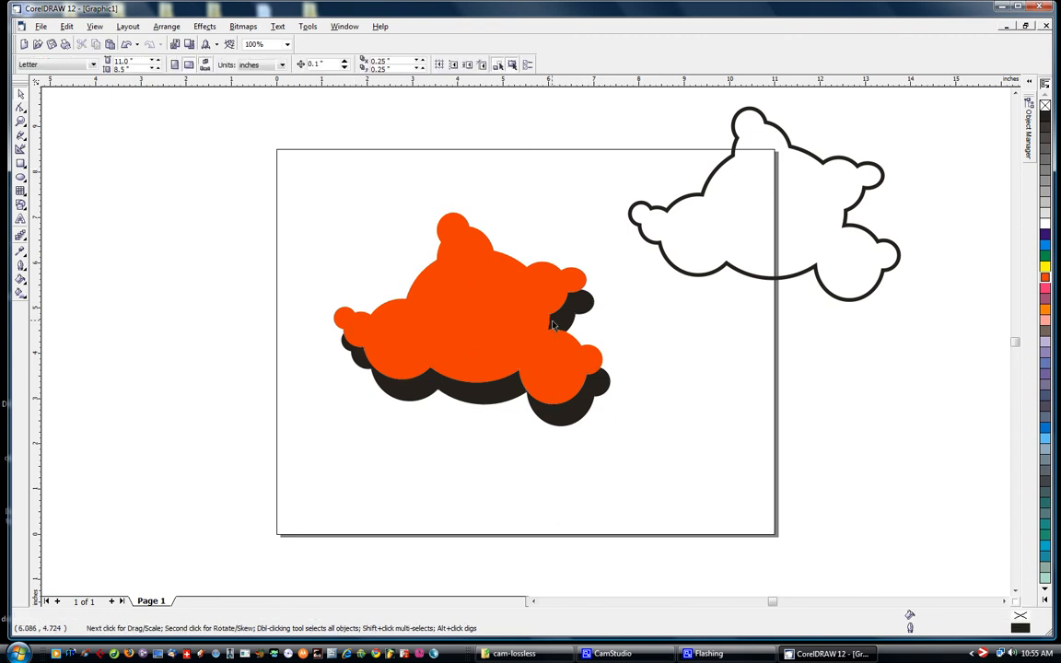
Move the red shape off the grey one to beyond the page's upper-left corner and select the trimmed black shadow piece
{"action": "left_click_drag", "start_coordinate": [504, 308], "coordinate": [311, 238]}
{"action": "left_click", "coordinate": [432, 149]}
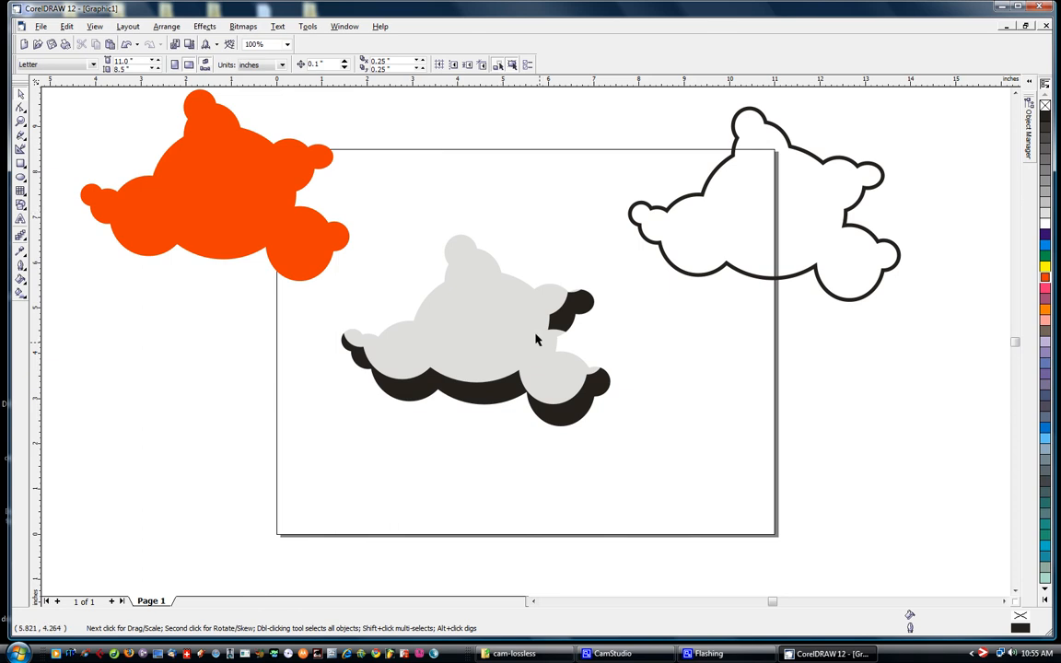
{"action": "left_click", "coordinate": [488, 332]}
{"action": "left_click", "coordinate": [504, 396]}
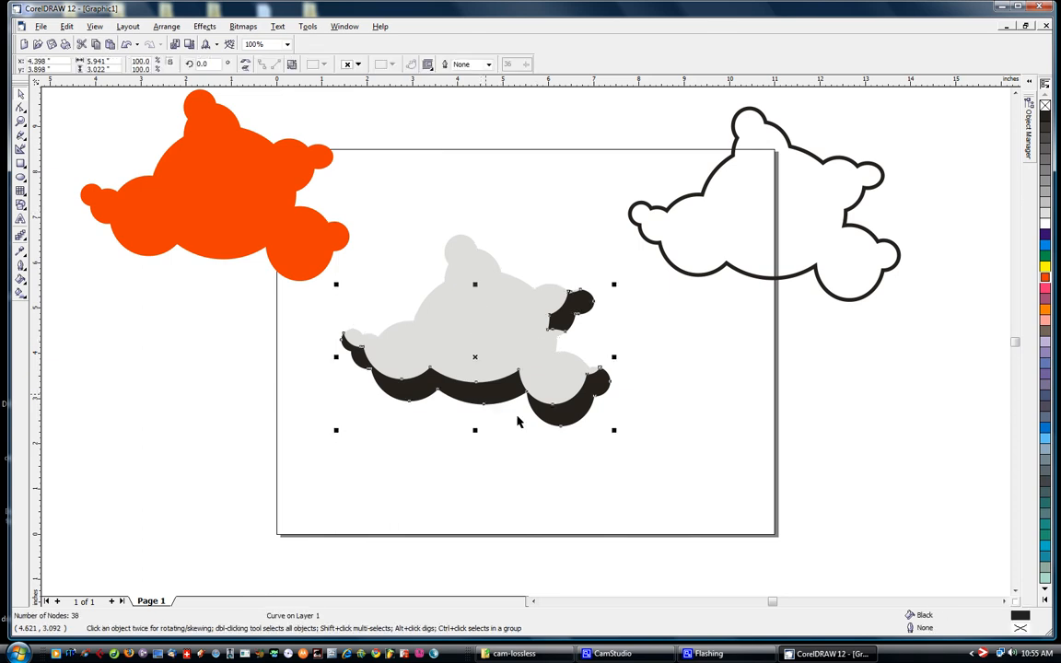
{"action": "left_click", "coordinate": [554, 463]}
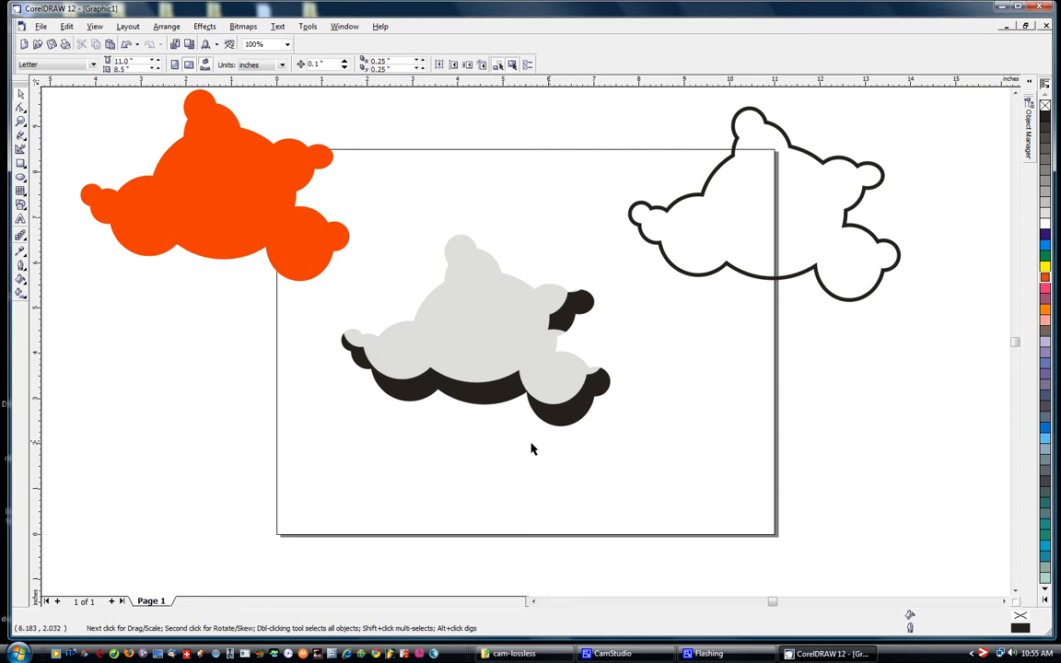
{"action": "left_click", "coordinate": [497, 400]}
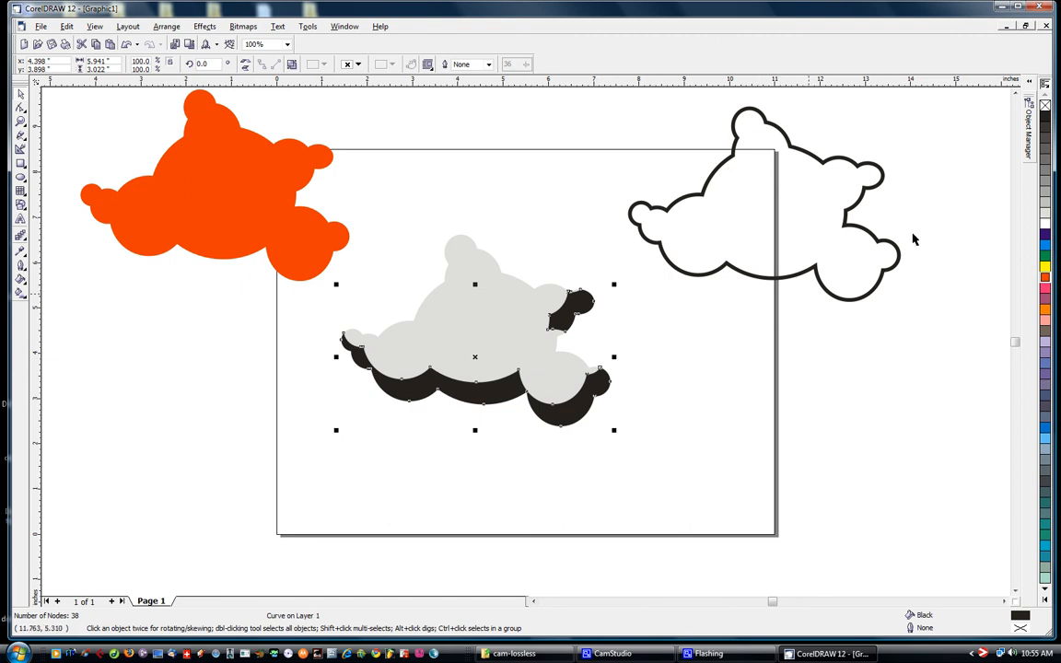
Fill the trimmed shadow piece with 20% Black and deselect it
{"action": "left_click", "coordinate": [1044, 196]}
{"action": "left_click", "coordinate": [1044, 207]}
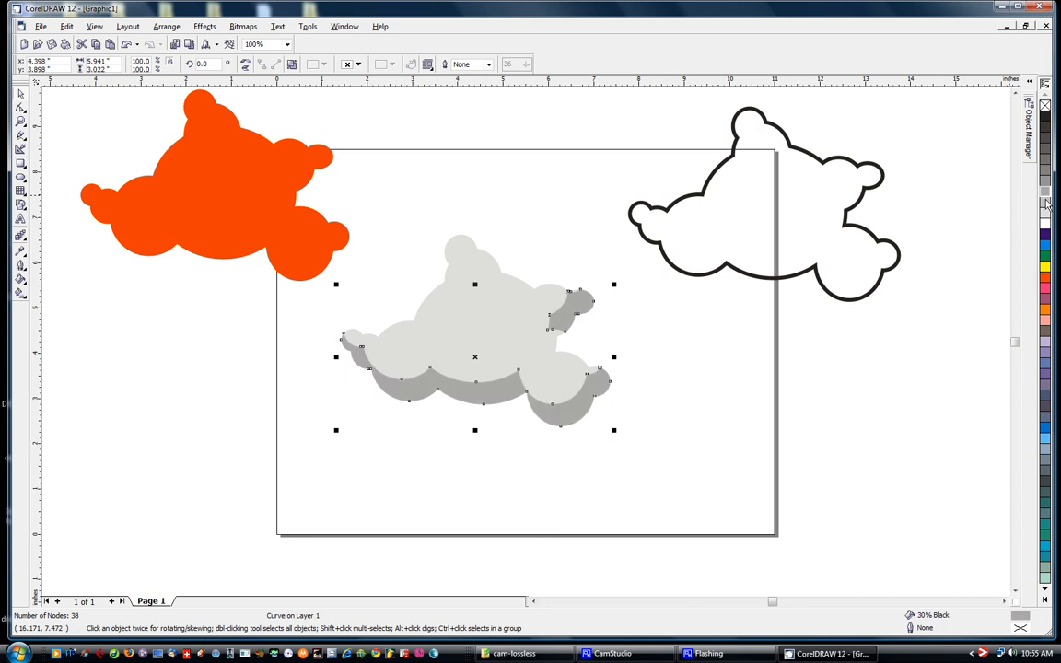
{"action": "left_click", "coordinate": [702, 406]}
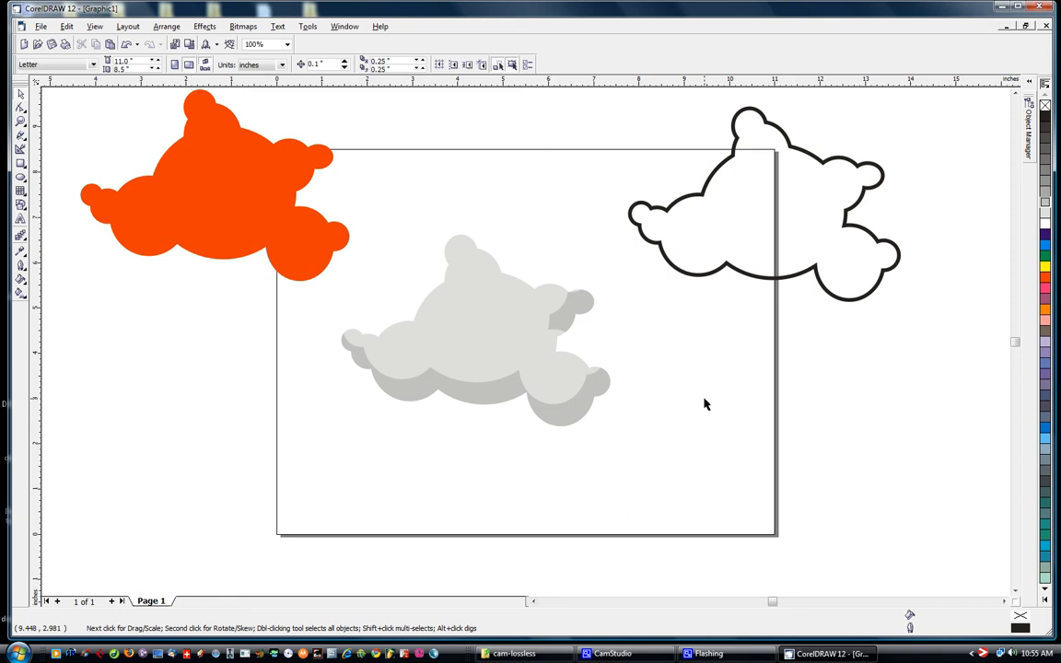
{"action": "left_click", "coordinate": [573, 412]}
{"action": "left_click", "coordinate": [637, 393]}
{"action": "left_click", "coordinate": [220, 189]}
{"action": "left_click", "coordinate": [761, 375]}
Try to lay the black outline over the grey cloud with a small nudge to the left, and undo the placement
{"action": "left_click", "coordinate": [763, 276]}
{"action": "left_click_drag", "start_coordinate": [764, 204], "coordinate": [475, 329]}
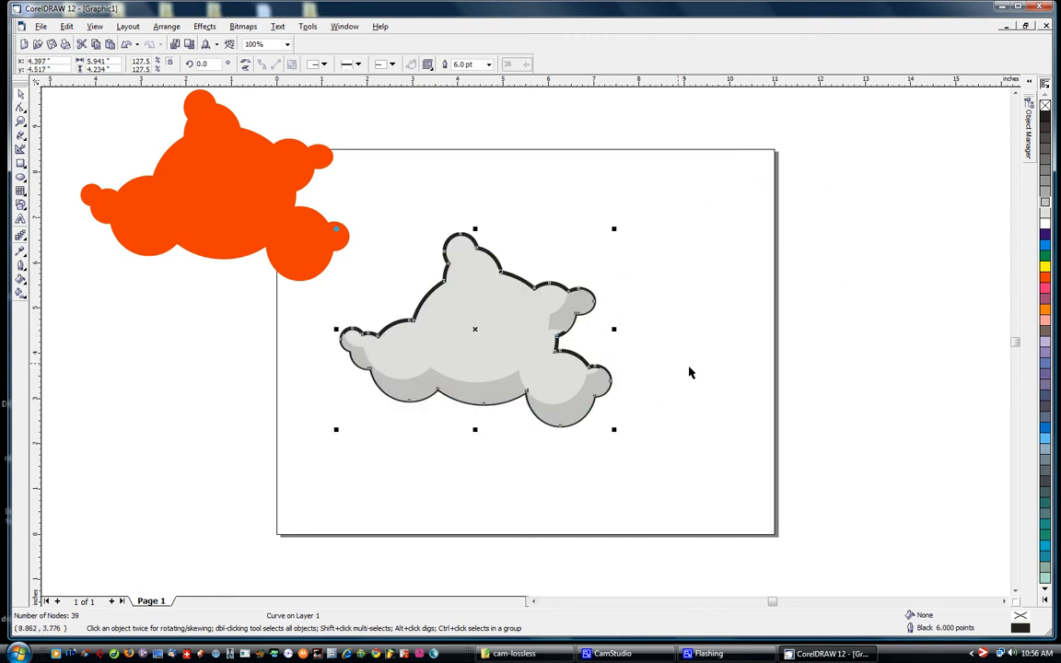
{"action": "key", "text": "Left"}
{"action": "left_click", "coordinate": [737, 358]}
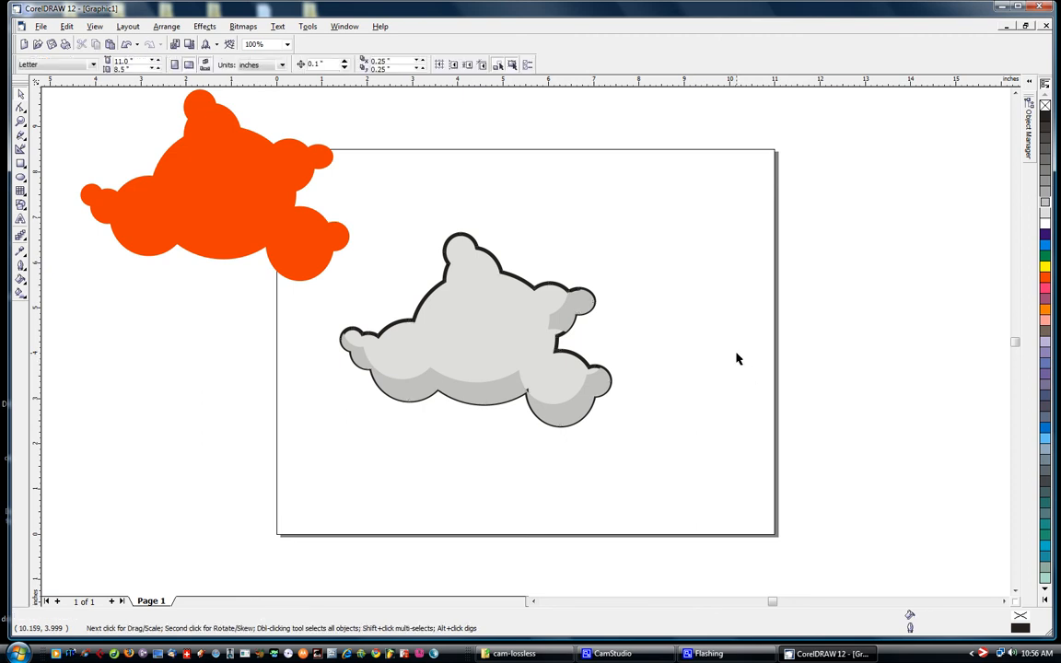
{"action": "key", "text": "ctrl+z"}
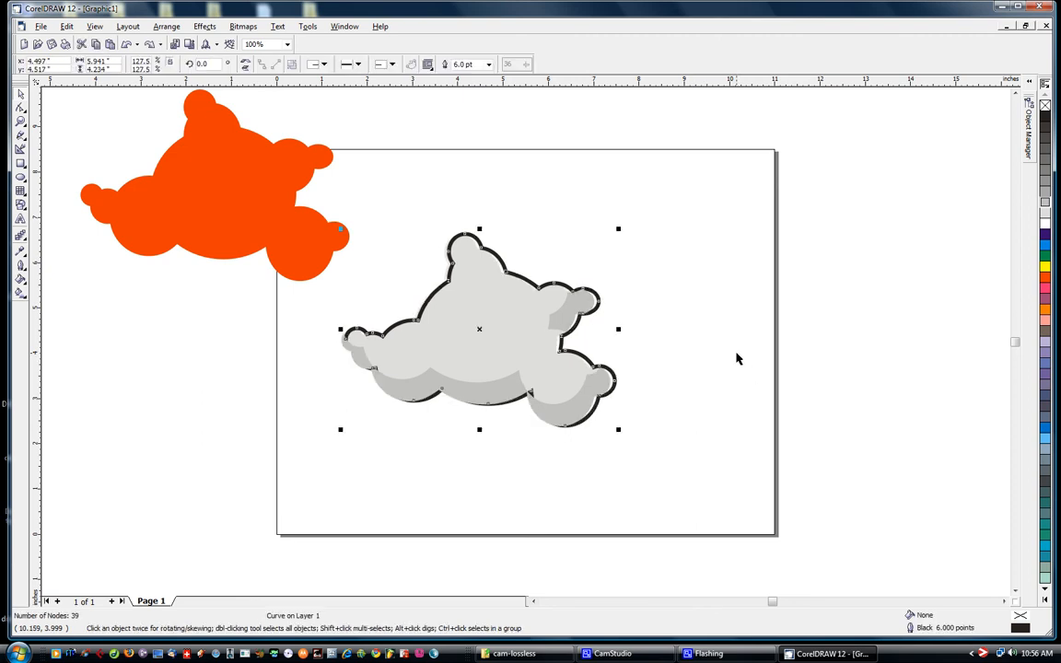
{"action": "key", "text": "ctrl+z"}
{"action": "left_click", "coordinate": [731, 361]}
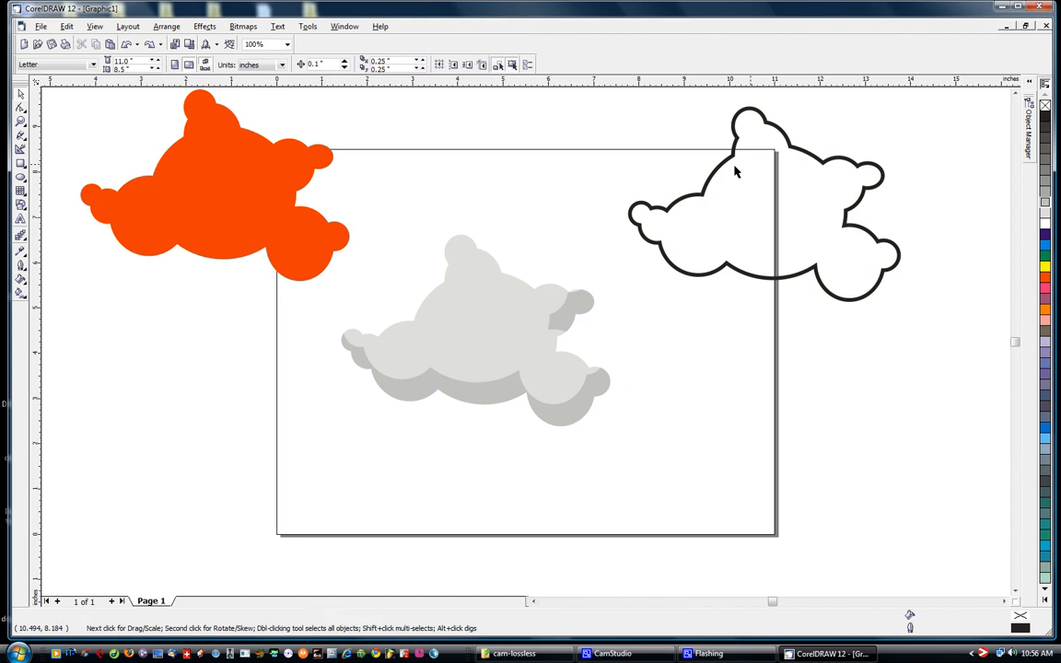
Place the black outline in front of the grey cloud and align it with the cloud's edge
{"action": "left_click", "coordinate": [765, 206]}
{"action": "left_click_drag", "start_coordinate": [764, 207], "coordinate": [501, 297]}
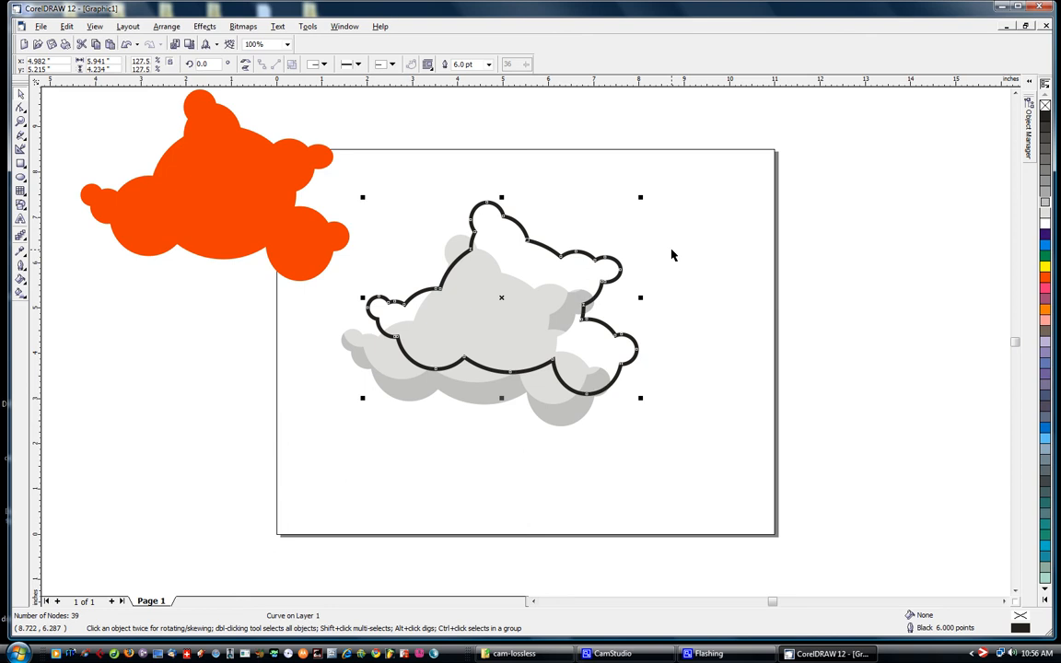
{"action": "left_click_drag", "start_coordinate": [504, 298], "coordinate": [478, 327]}
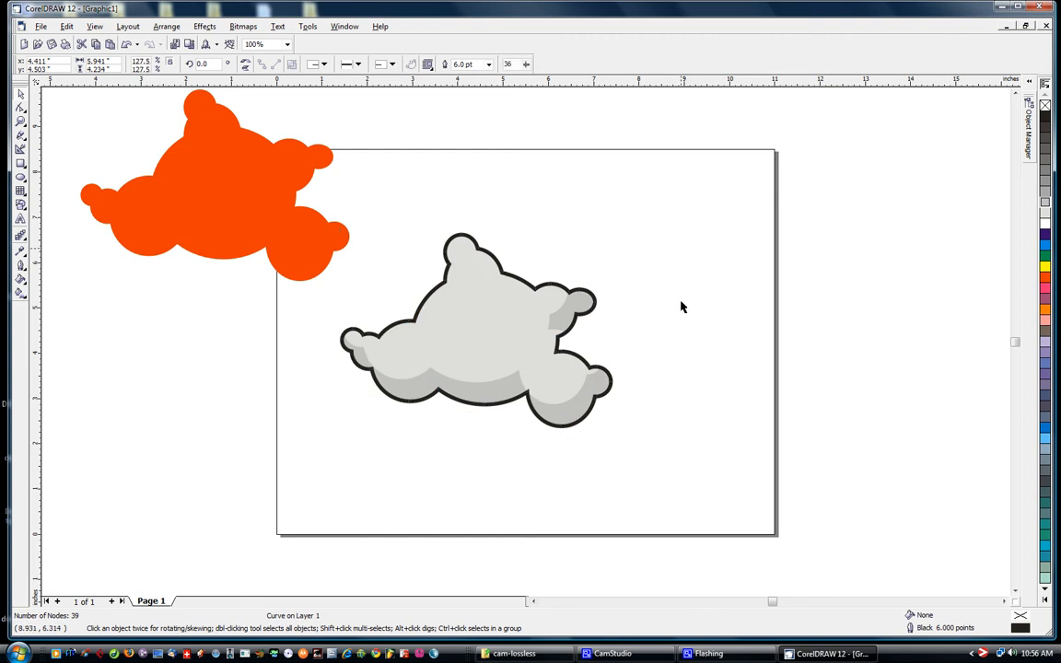
{"action": "left_click", "coordinate": [681, 307]}
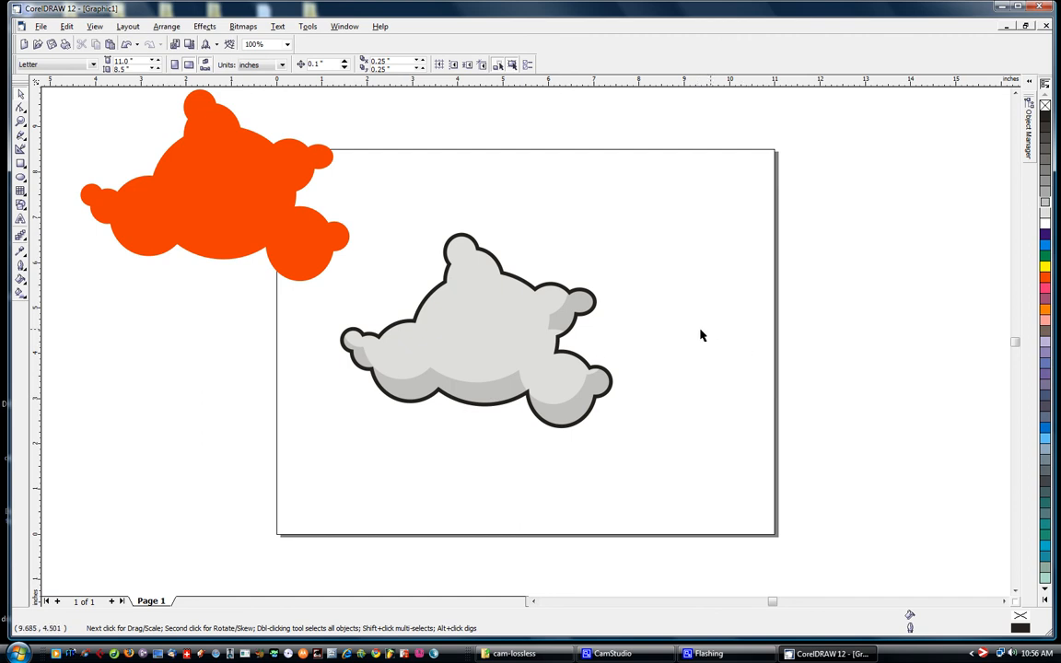
{"action": "left_click_drag", "start_coordinate": [676, 203], "coordinate": [308, 495]}
{"action": "left_click", "coordinate": [655, 318]}
{"action": "left_click", "coordinate": [566, 316]}
{"action": "left_click", "coordinate": [674, 315]}
{"action": "left_click", "coordinate": [563, 321]}
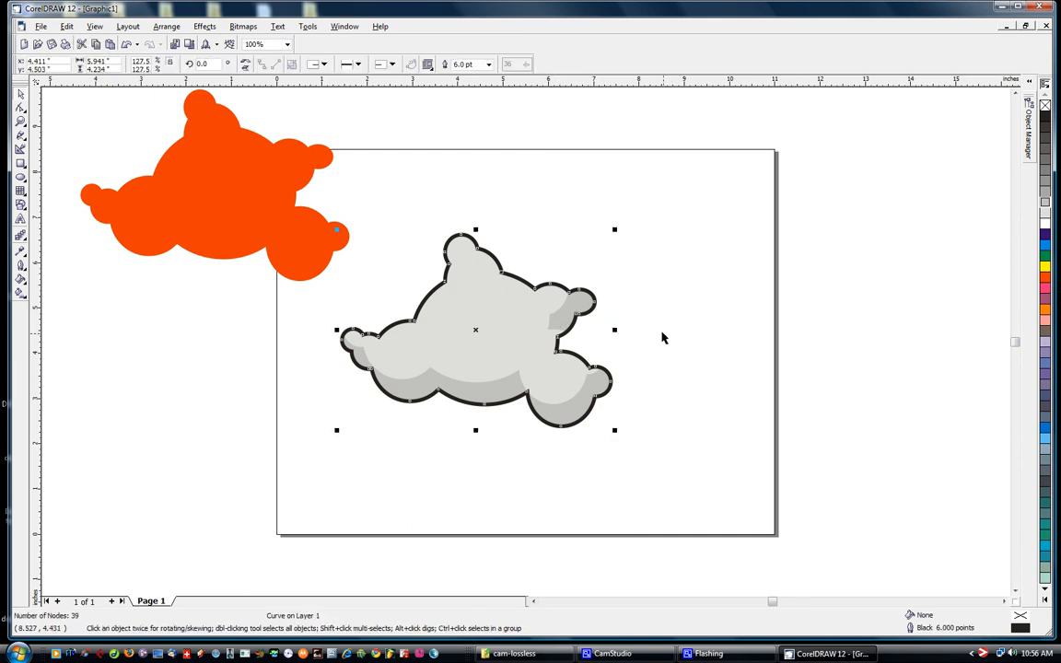
Move the lower nodes of the upper-right shadow down to the outline's inner corner and bend its outer edge to follow the outline
{"action": "left_click", "coordinate": [22, 122]}
{"action": "left_click_drag", "start_coordinate": [527, 289], "coordinate": [628, 369]}
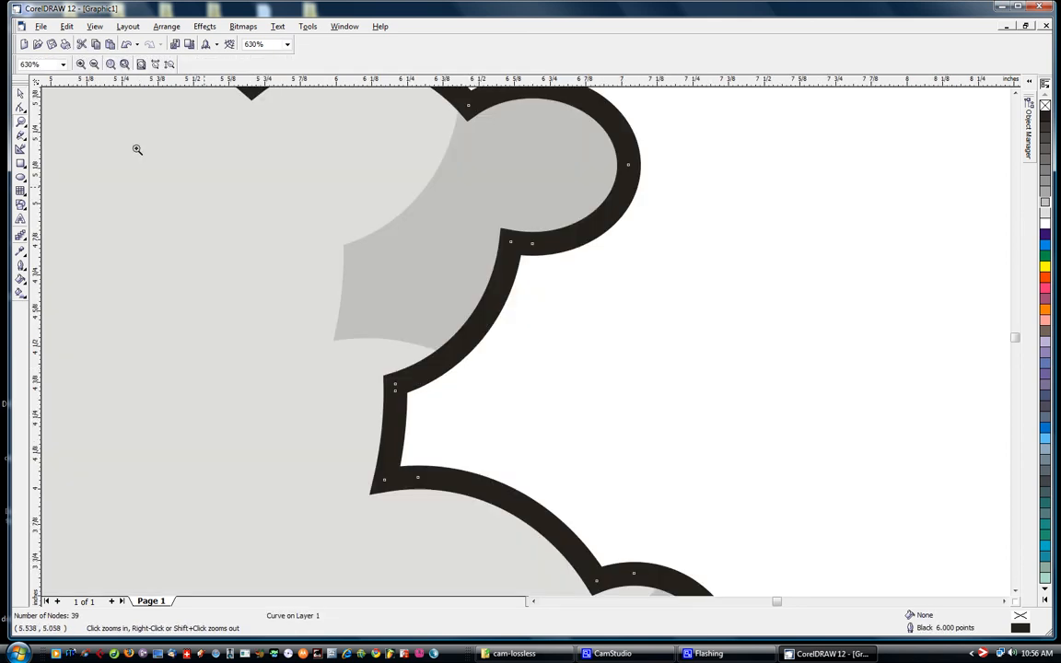
{"action": "left_click", "coordinate": [20, 107]}
{"action": "left_click", "coordinate": [350, 246]}
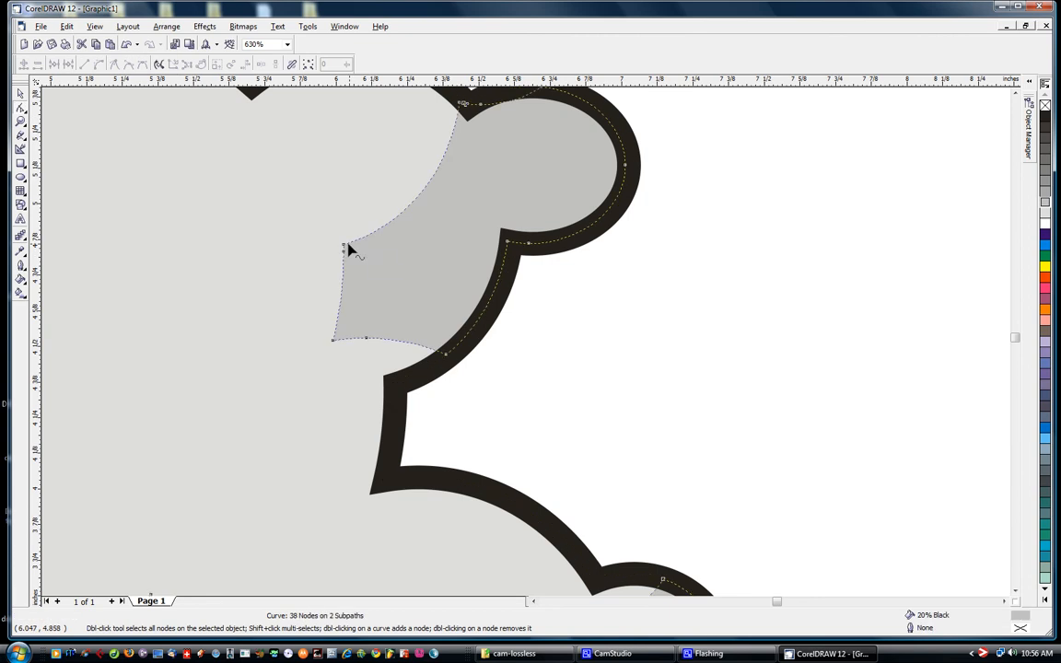
{"action": "left_click_drag", "start_coordinate": [308, 320], "coordinate": [396, 388]}
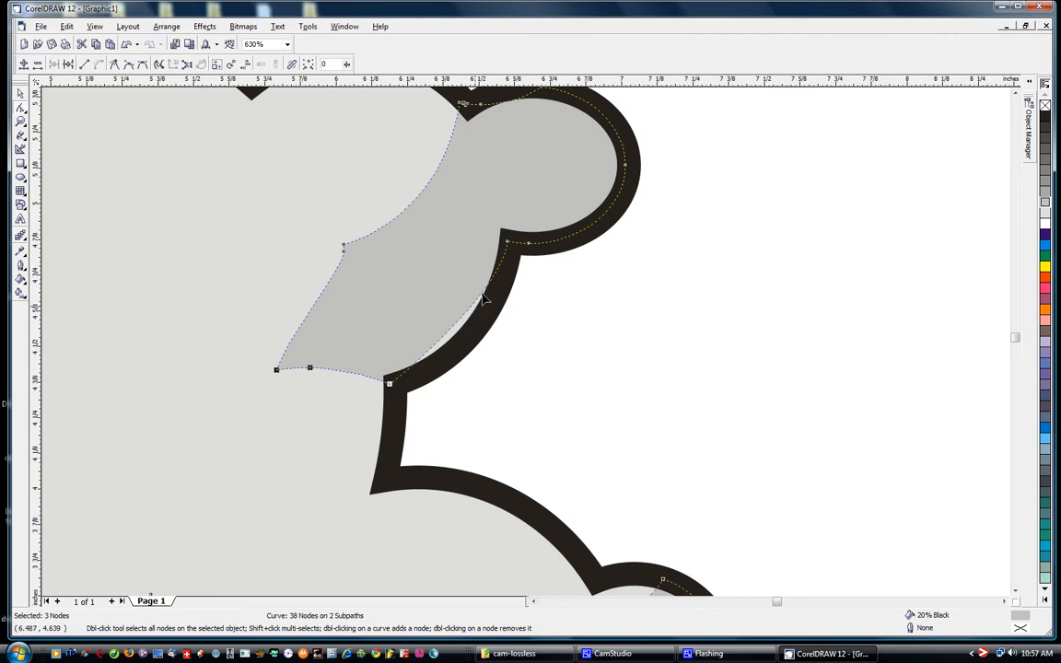
{"action": "left_click_drag", "start_coordinate": [463, 315], "coordinate": [477, 325]}
{"action": "left_click", "coordinate": [21, 122]}
{"action": "right_click", "coordinate": [102, 146]}
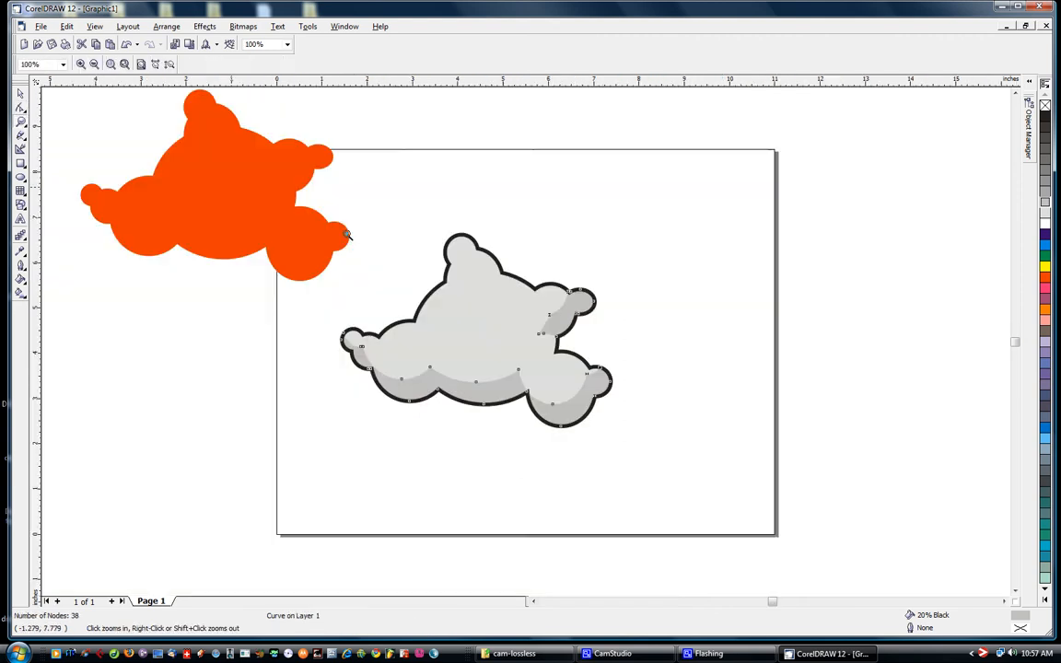
{"action": "left_click", "coordinate": [19, 94]}
{"action": "left_click", "coordinate": [695, 236]}
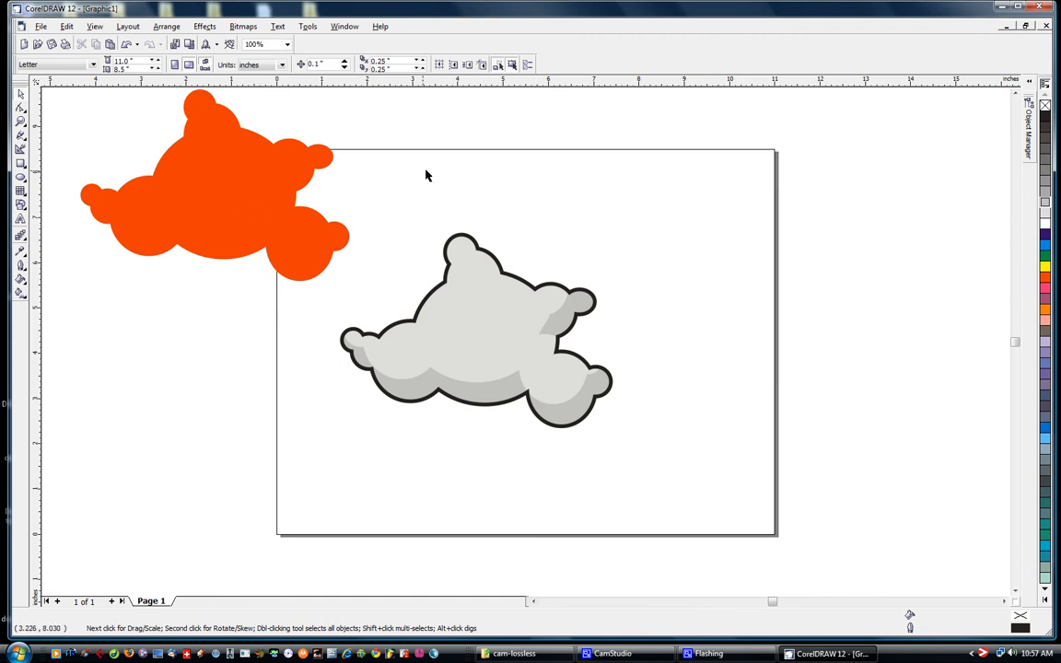
{"action": "left_click_drag", "start_coordinate": [684, 213], "coordinate": [324, 502]}
{"action": "left_click", "coordinate": [470, 162]}
Draw an ellipse about 2.01 by 1.86 inches on the cloud's middle lobe, filled white without an outline, and center it on the lobe
{"action": "left_click", "coordinate": [20, 177]}
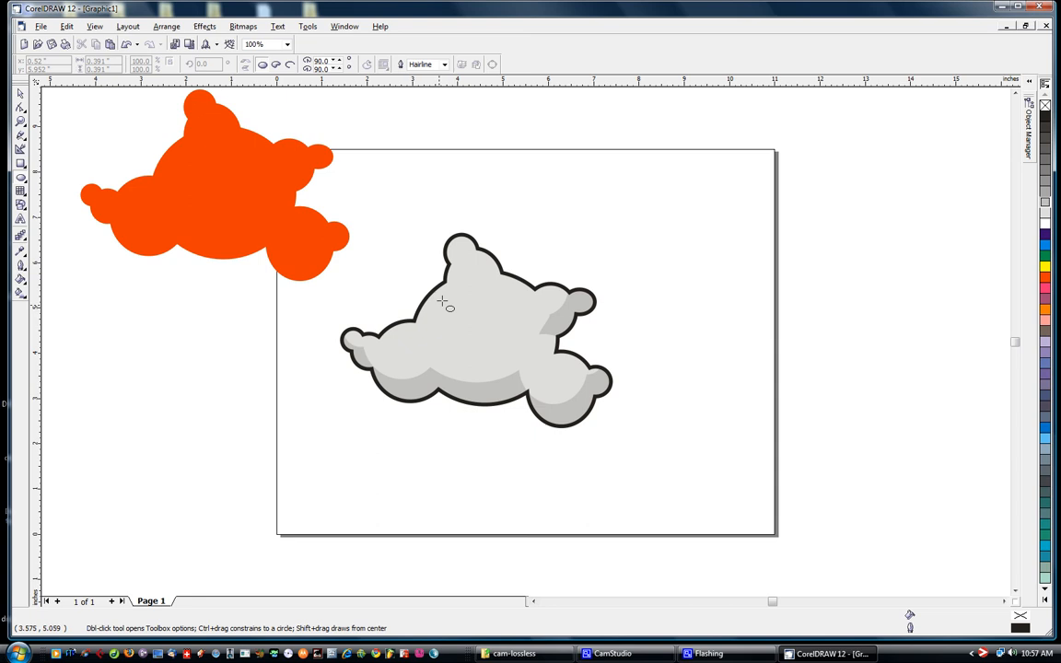
{"action": "left_click_drag", "start_coordinate": [440, 293], "coordinate": [533, 377]}
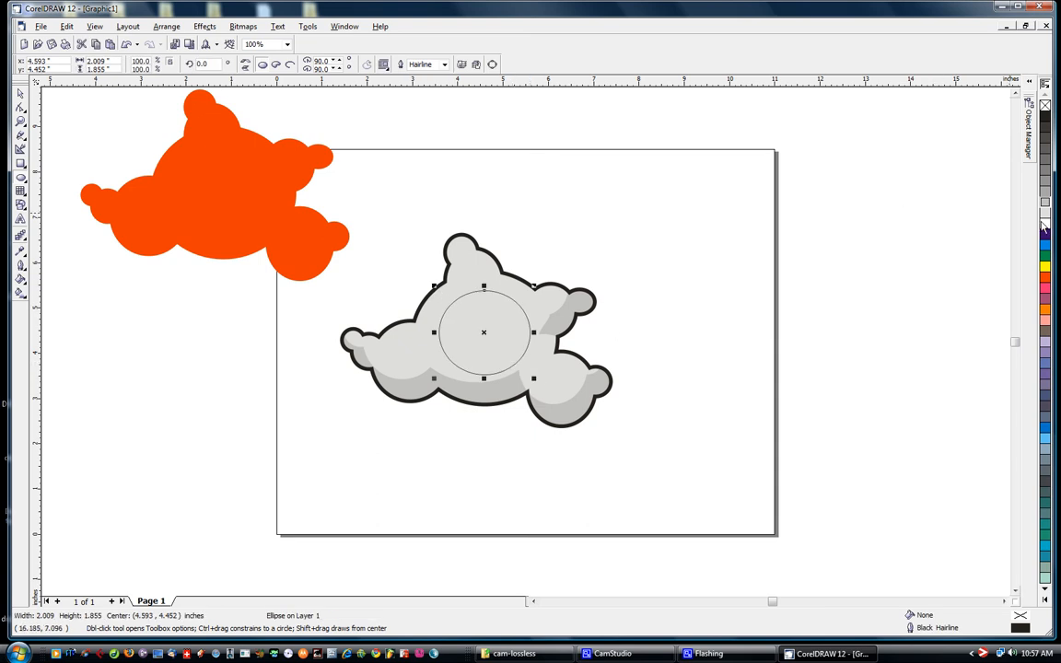
{"action": "left_click", "coordinate": [1044, 221]}
{"action": "right_click", "coordinate": [1044, 104]}
{"action": "left_click", "coordinate": [20, 93]}
{"action": "left_click_drag", "start_coordinate": [482, 332], "coordinate": [477, 330]}
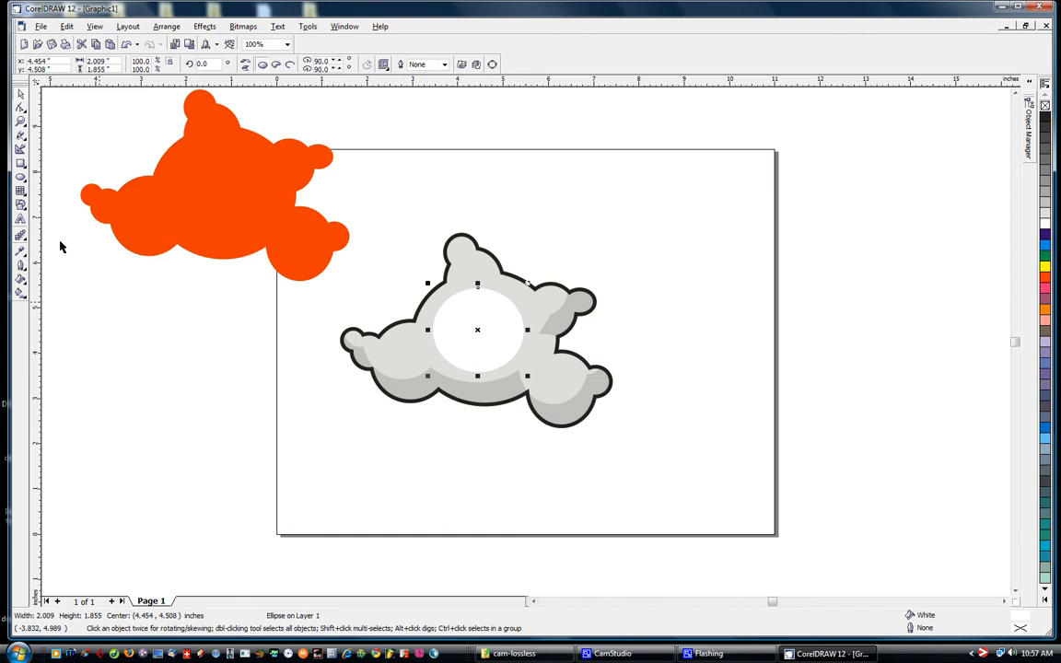
Apply a linear transparency to the white ellipse, fading vertically from opaque above it to transparent near its lower edge
{"action": "left_click", "coordinate": [22, 241]}
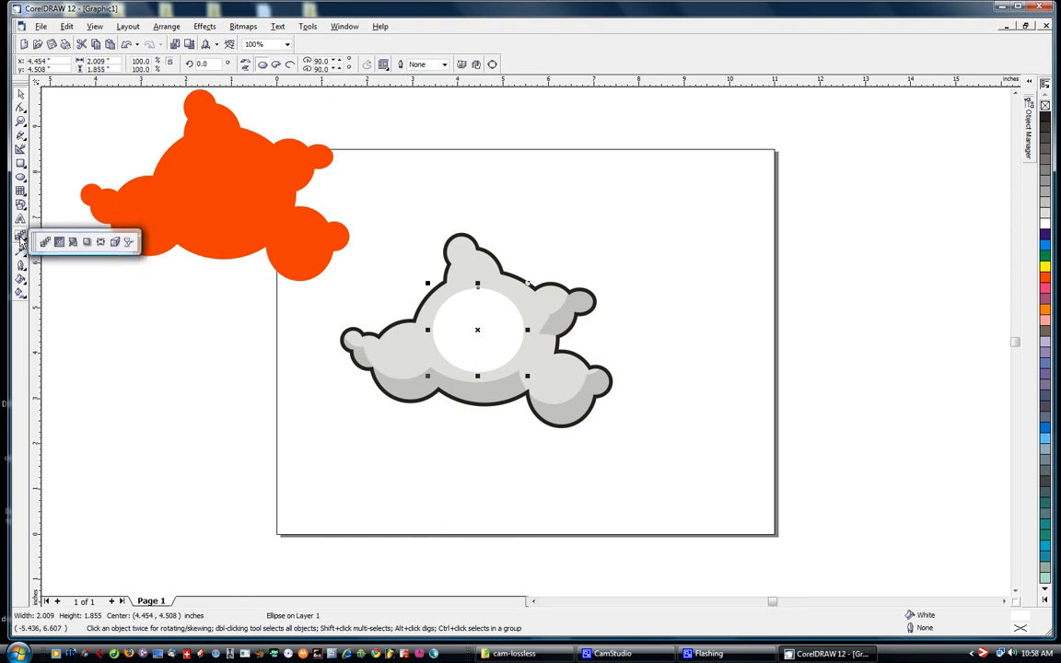
{"action": "left_click", "coordinate": [128, 242]}
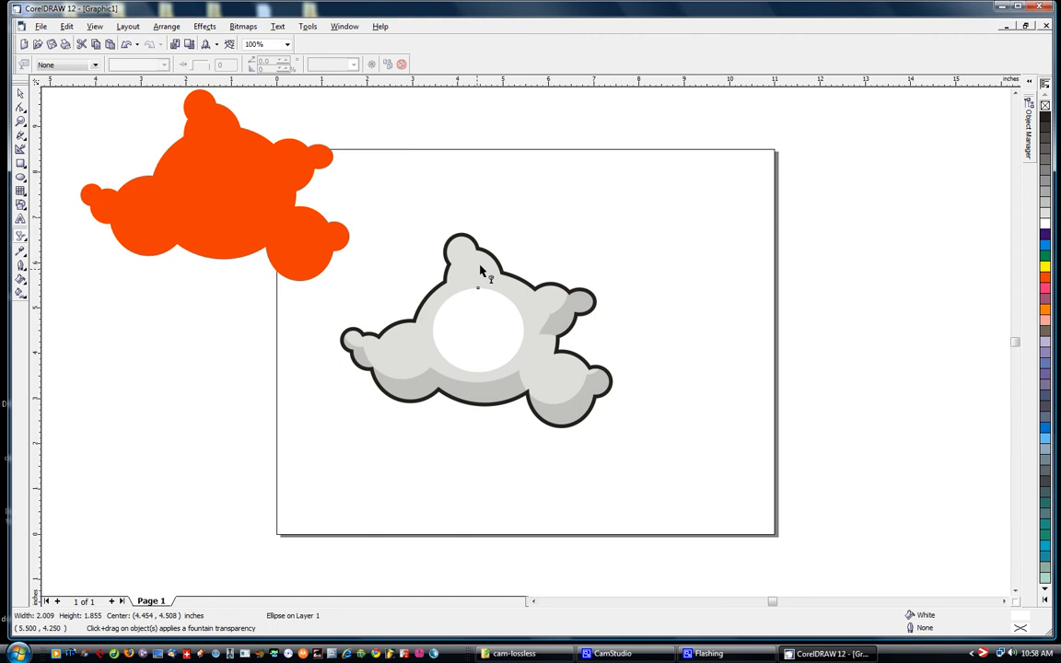
{"action": "left_click_drag", "start_coordinate": [476, 269], "coordinate": [476, 369]}
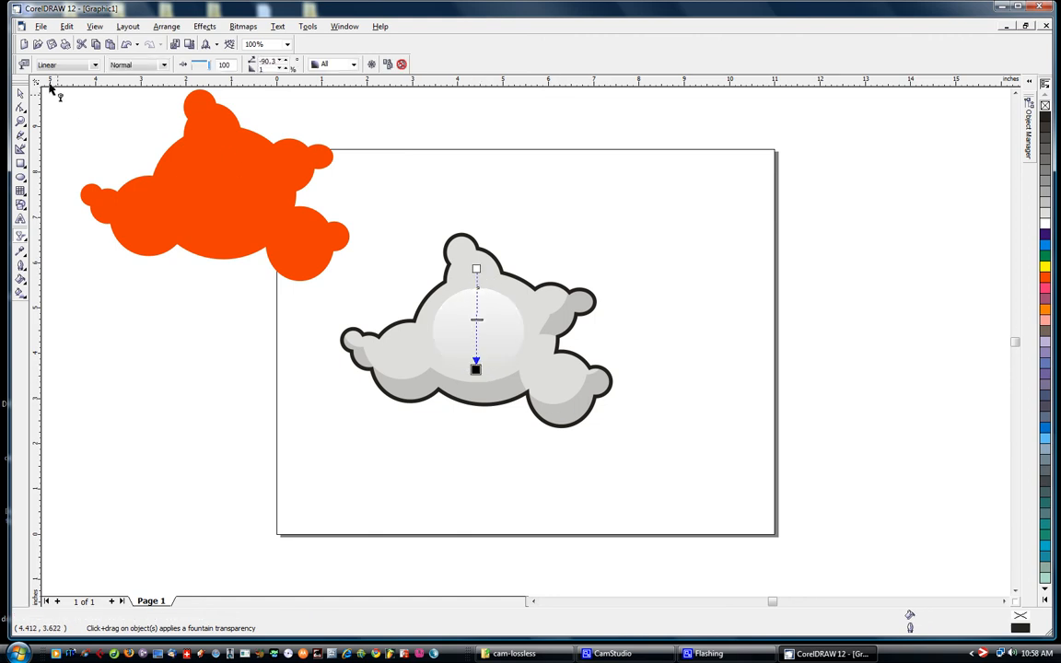
Widen the transparent highlight ellipse to about 2.25 inches and shift it slightly upward on the middle lobe
{"action": "left_click", "coordinate": [22, 95]}
{"action": "left_click_drag", "start_coordinate": [488, 317], "coordinate": [535, 326]}
{"action": "left_click", "coordinate": [571, 237]}
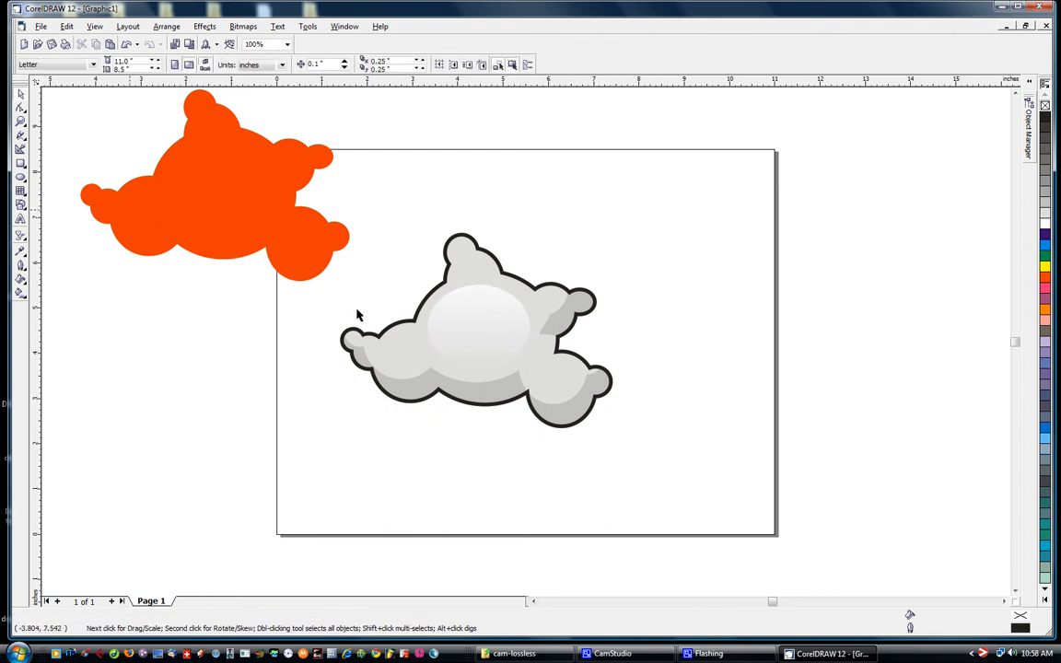
Place a reduced copy of the highlight, about 1.13 by 0.94 inches, on the lobe above the middle one
{"action": "left_click", "coordinate": [490, 319]}
{"action": "left_click", "coordinate": [439, 218]}
{"action": "left_click", "coordinate": [479, 316]}
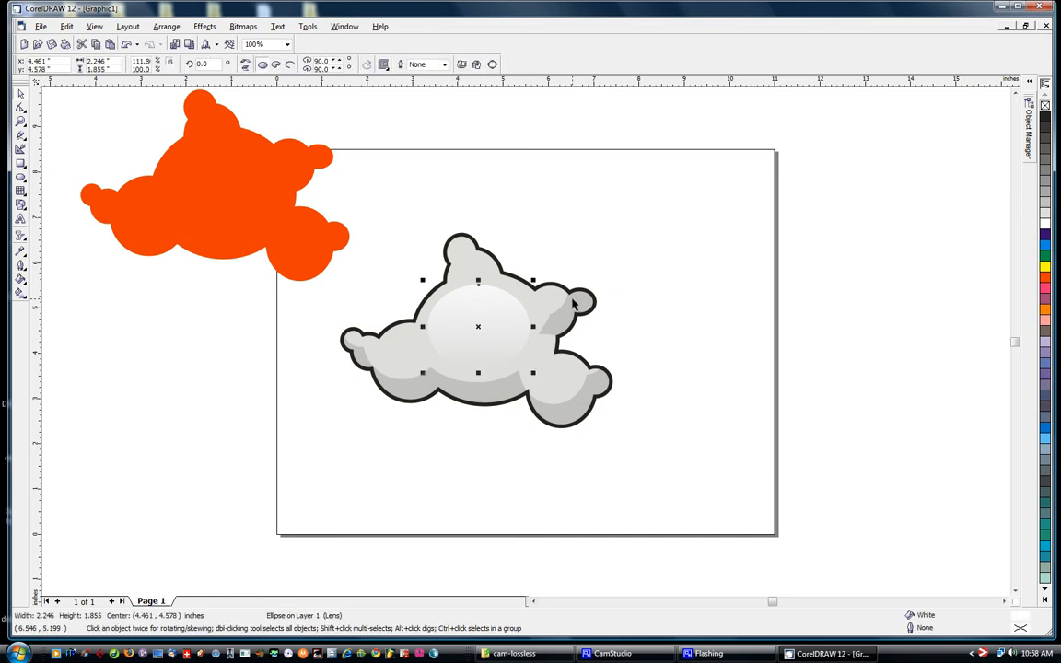
{"action": "left_click_drag", "start_coordinate": [544, 268], "coordinate": [500, 252]}
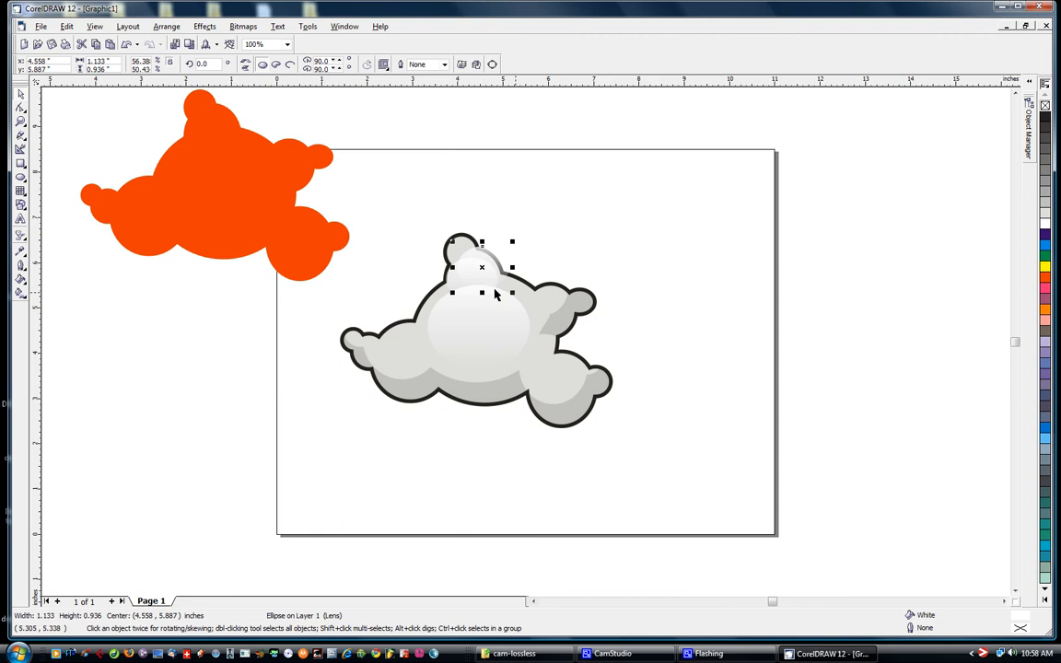
Add copies of the small highlight to the cloud's large left lobe and its large lower-right lobe
{"action": "left_click_drag", "start_coordinate": [468, 272], "coordinate": [406, 345]}
{"action": "key", "text": "ctrl+z"}
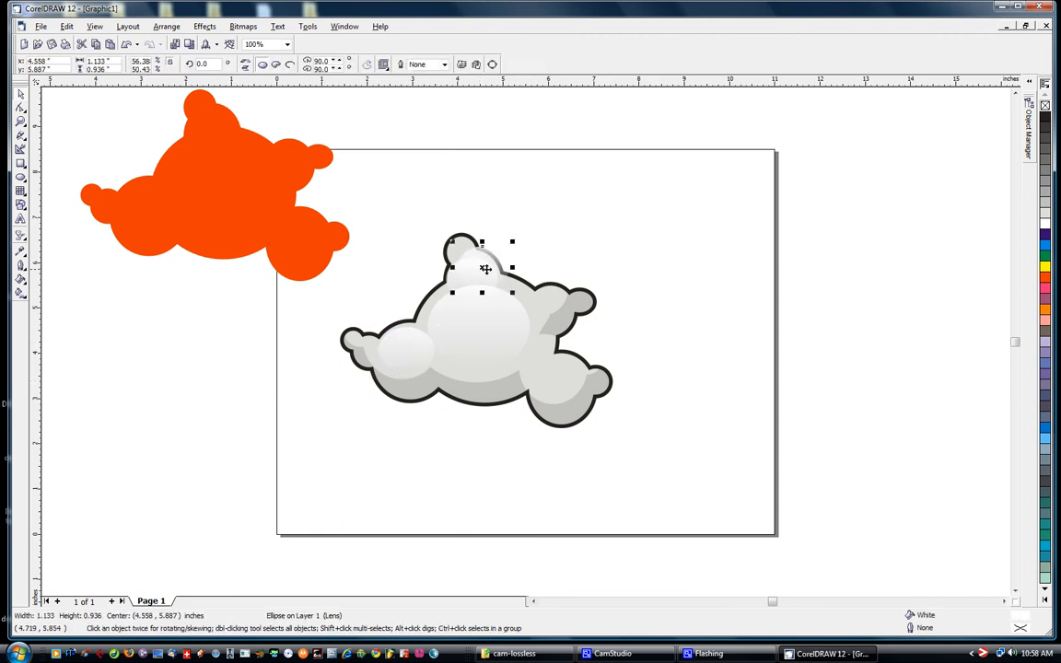
{"action": "left_click_drag", "start_coordinate": [476, 282], "coordinate": [562, 375]}
{"action": "left_click", "coordinate": [647, 346]}
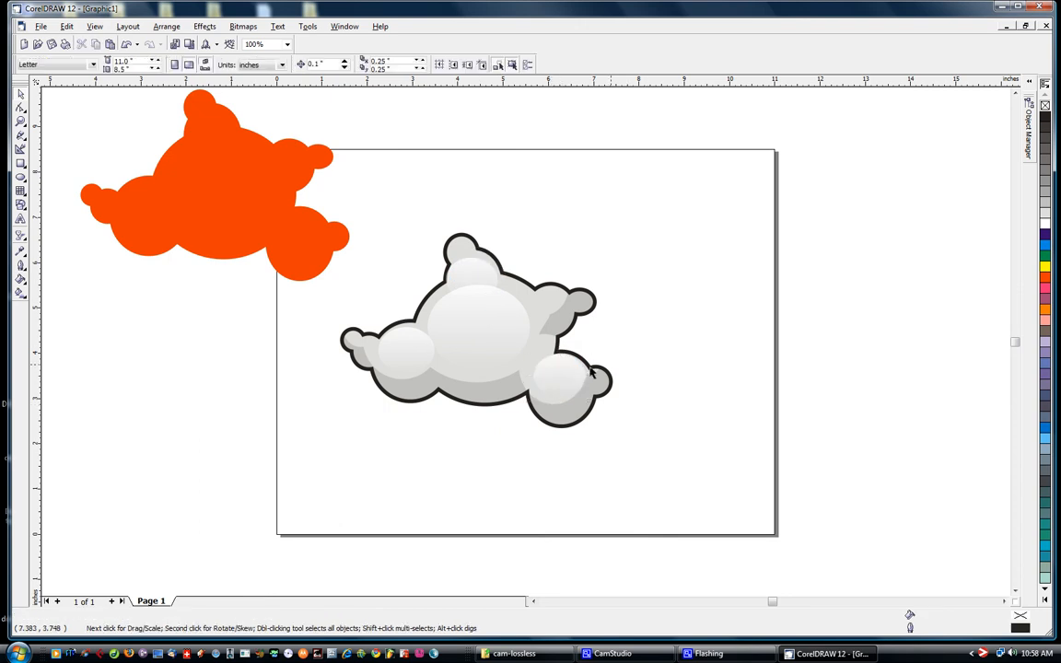
Copy the left lobe's highlight, scale it down and place it on the upper-right lobe
{"action": "left_click", "coordinate": [415, 350]}
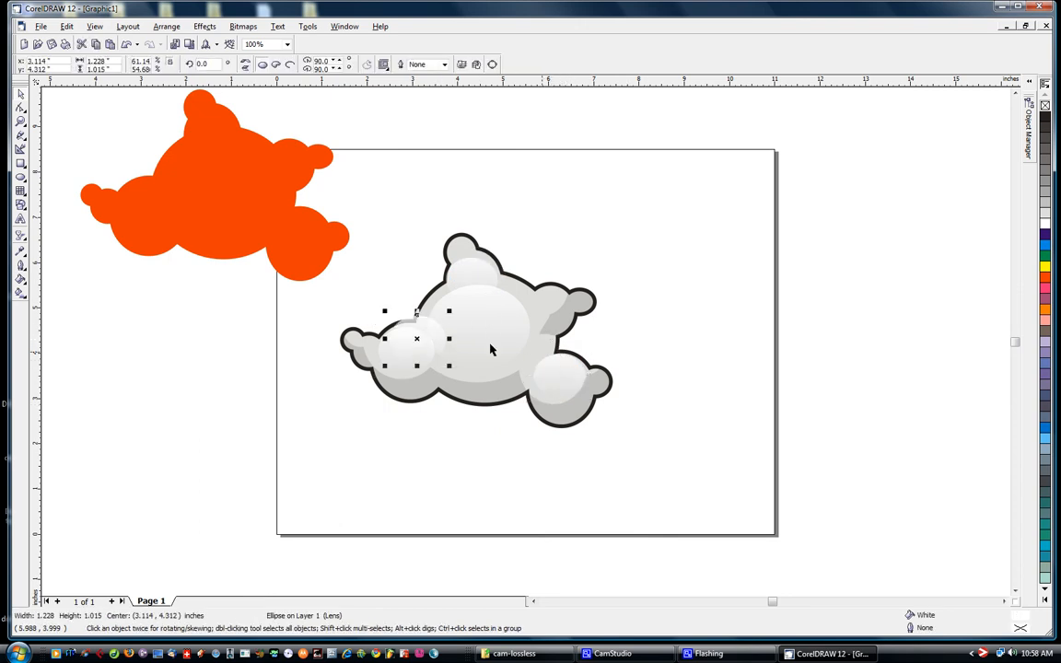
{"action": "left_click_drag", "start_coordinate": [417, 339], "coordinate": [550, 305]}
{"action": "left_click", "coordinate": [627, 235]}
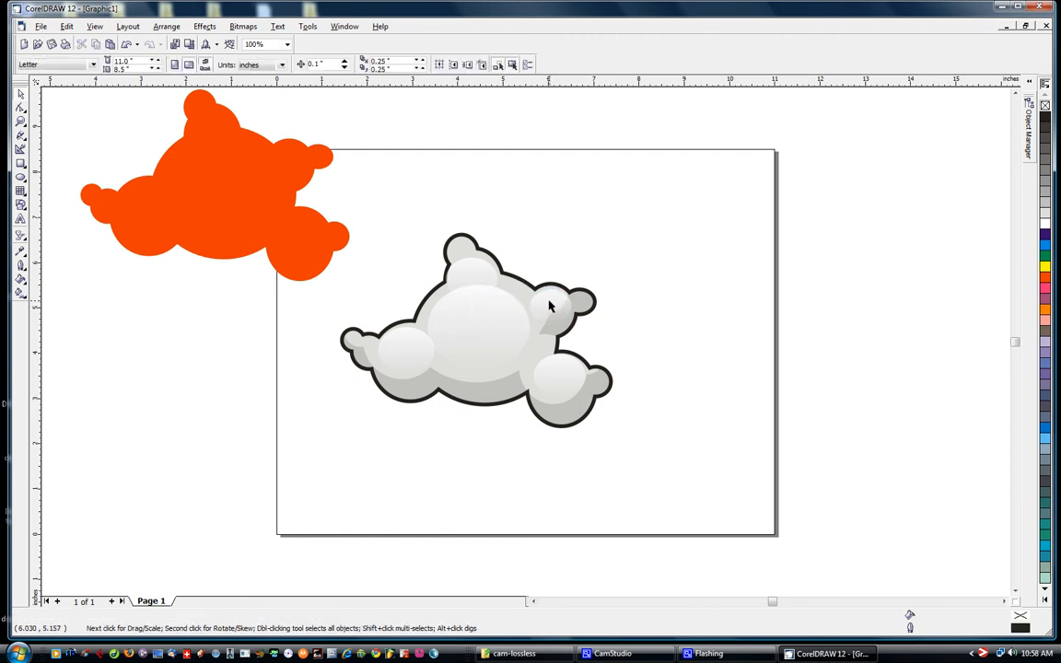
Place a smaller highlight copy, about 0.55 by 0.45 inches, on the topmost knob and another copy on the upper-right knob
{"action": "left_click", "coordinate": [582, 301]}
{"action": "left_click_drag", "start_coordinate": [562, 299], "coordinate": [479, 261]}
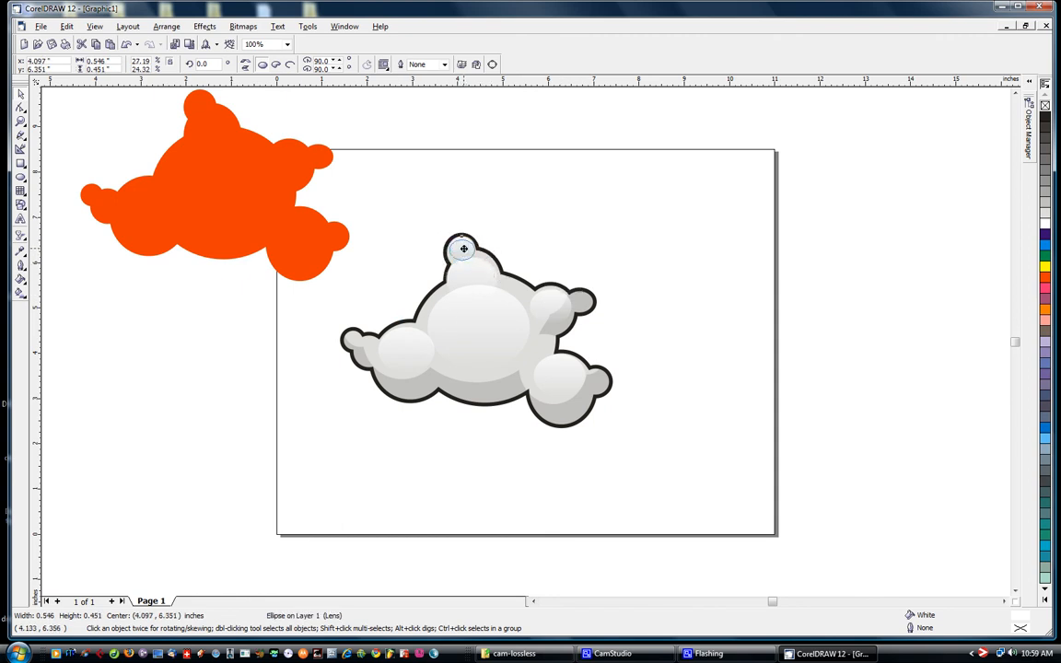
{"action": "left_click", "coordinate": [612, 223]}
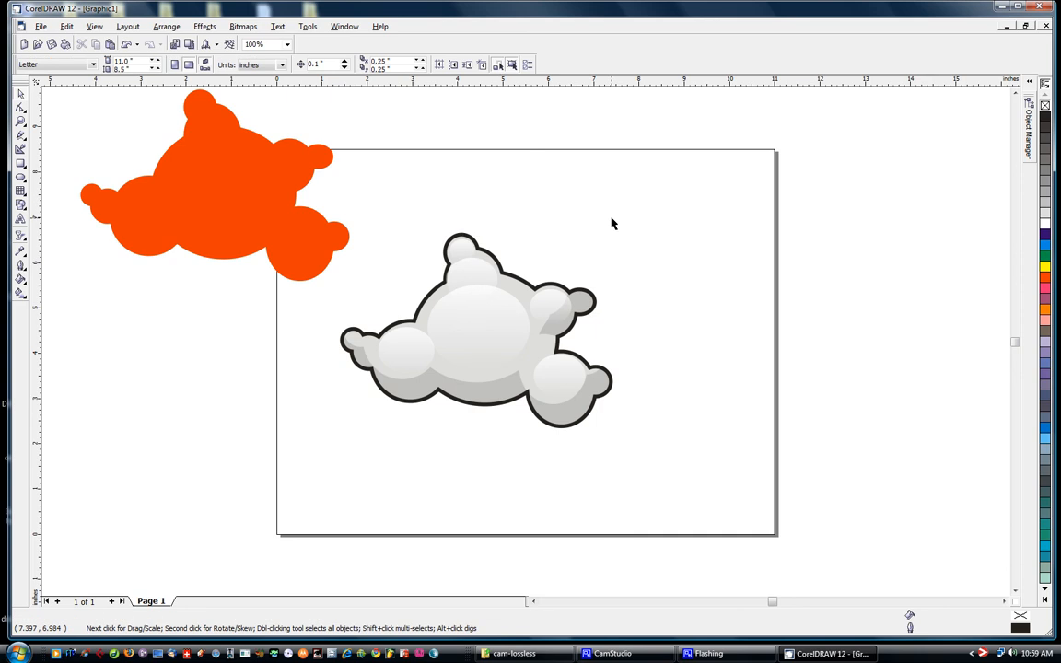
{"action": "left_click", "coordinate": [469, 241]}
{"action": "left_click_drag", "start_coordinate": [473, 244], "coordinate": [592, 316]}
{"action": "left_click", "coordinate": [672, 271]}
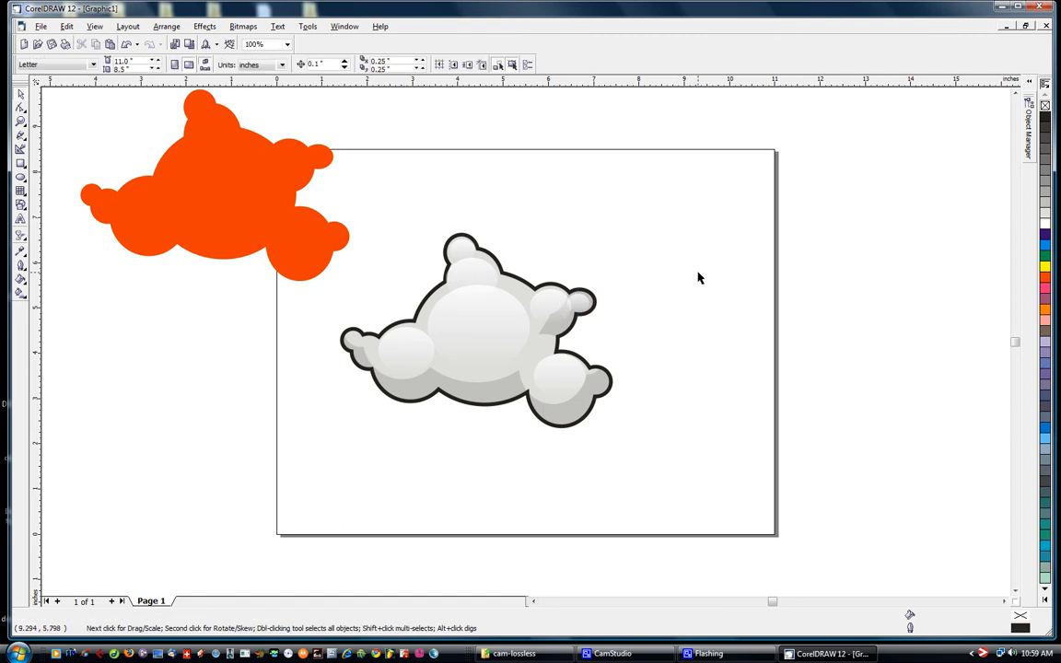